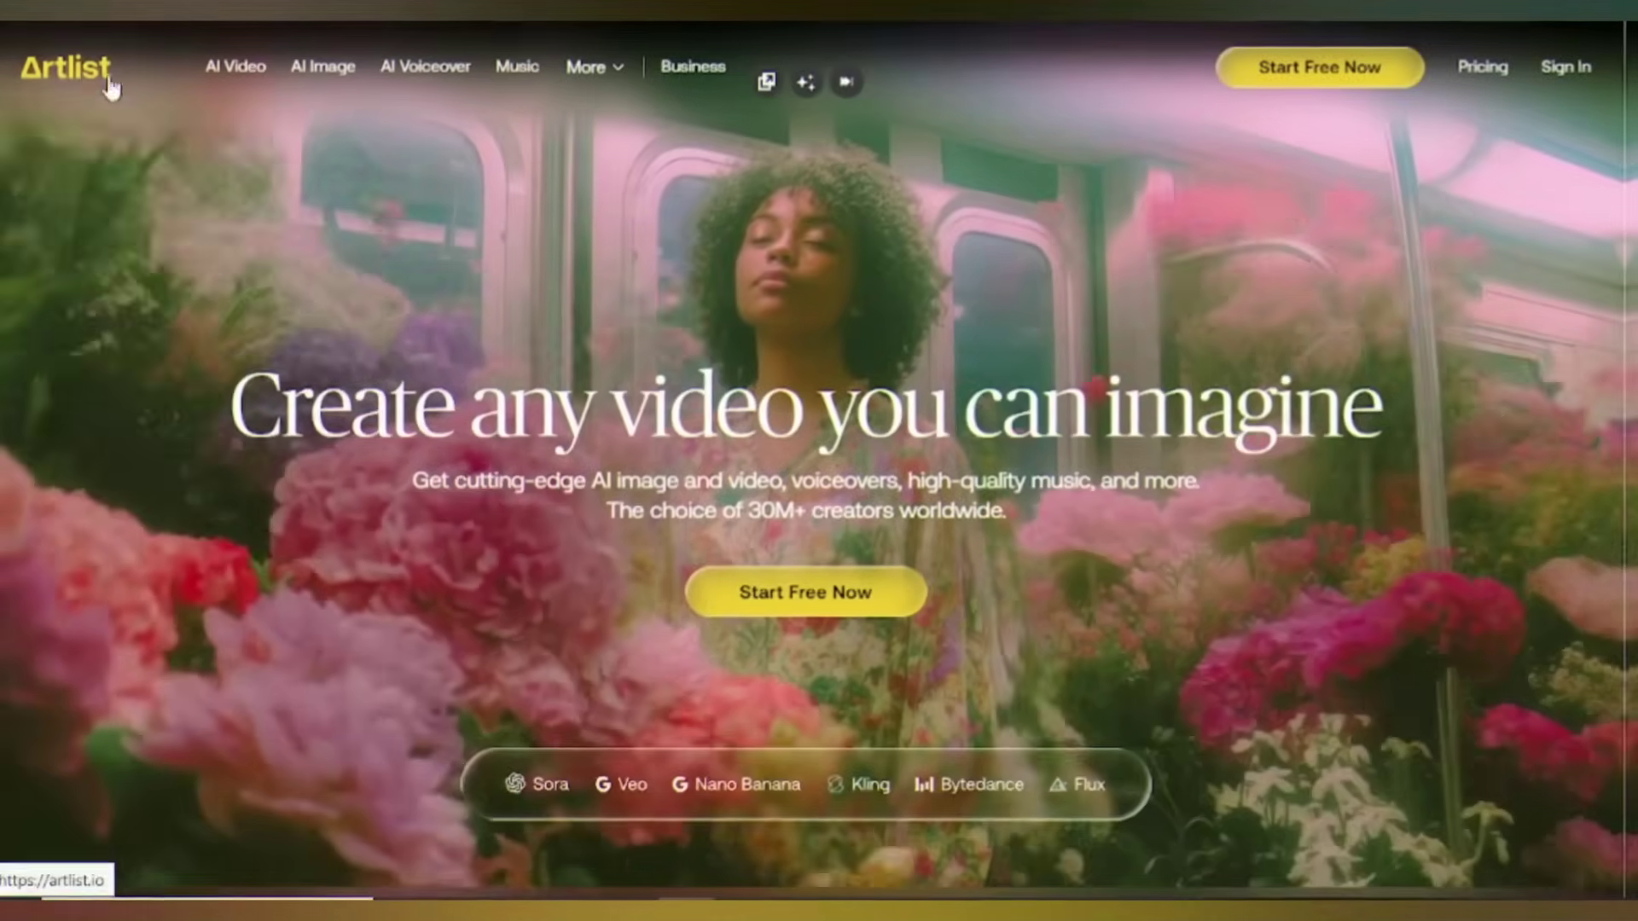
Step: Browse the landing page, then start a free account and sign in to reach the Home dashboard
{"action": "scroll", "coordinate": [1298, 566], "scroll_direction": "down", "scroll_amount": 4}
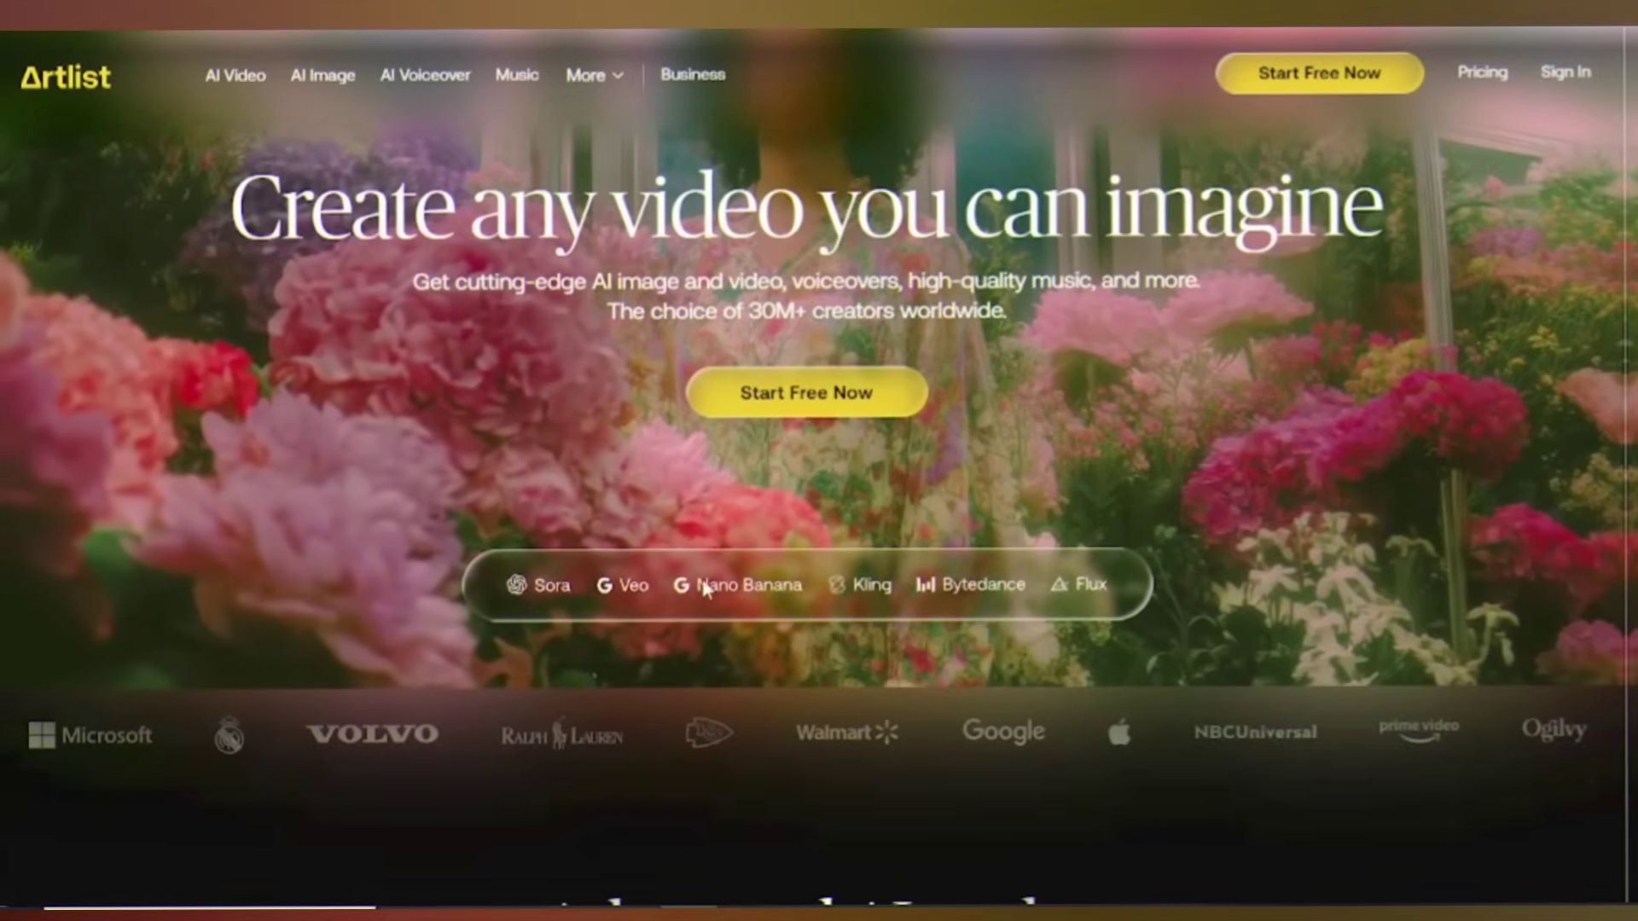
{"action": "scroll", "coordinate": [1073, 597], "scroll_direction": "up", "scroll_amount": 4}
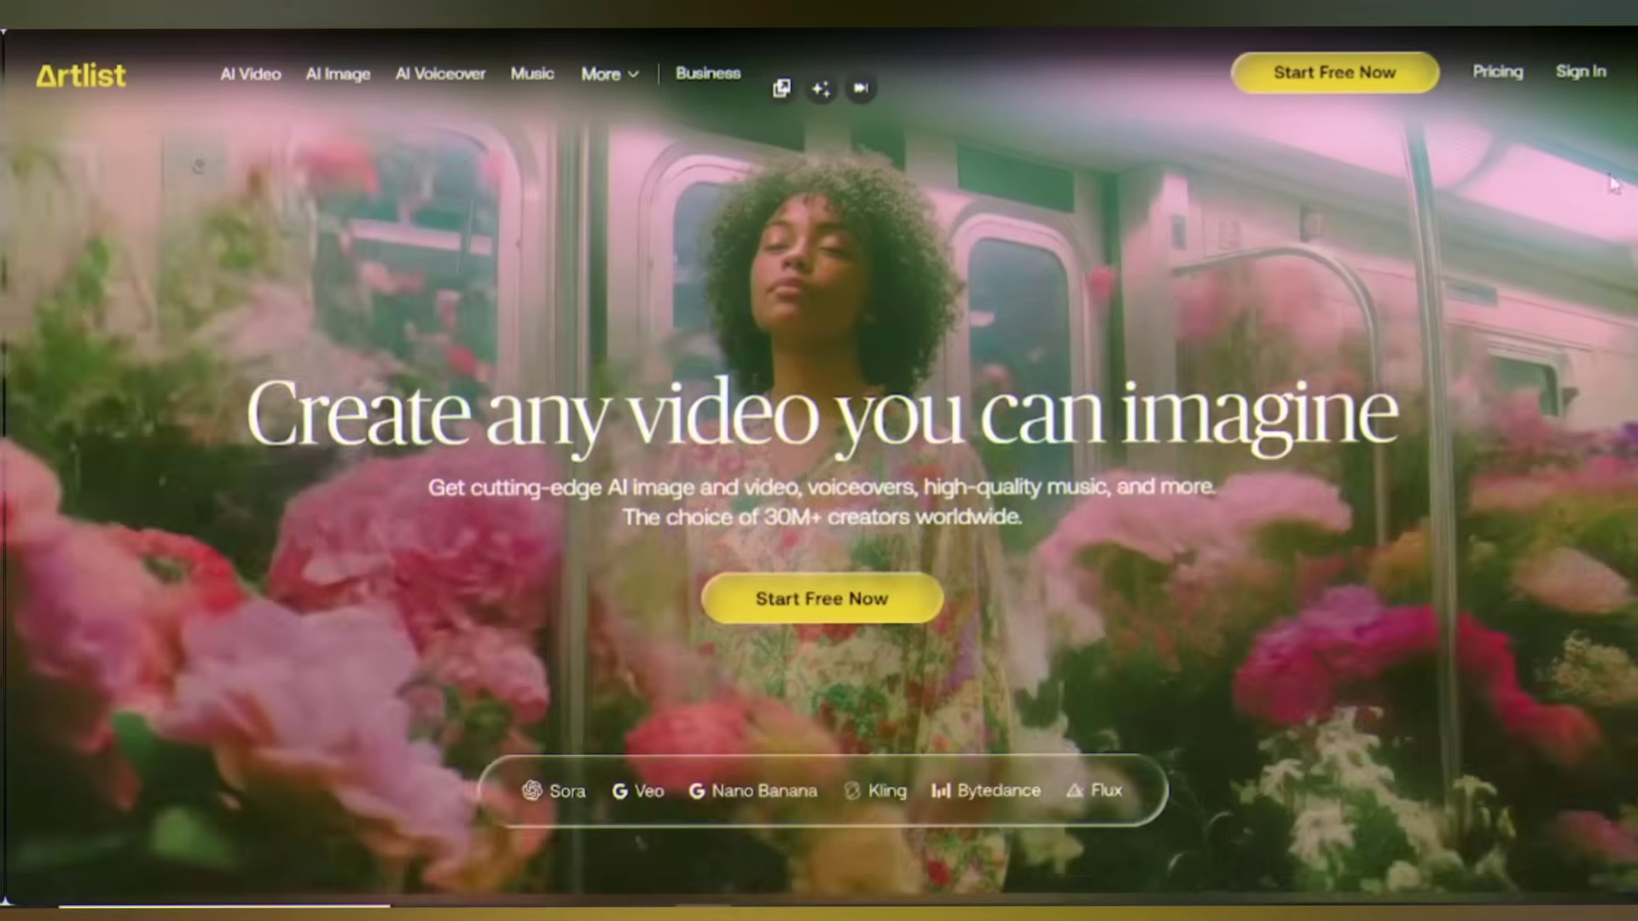
{"action": "left_click", "coordinate": [857, 600]}
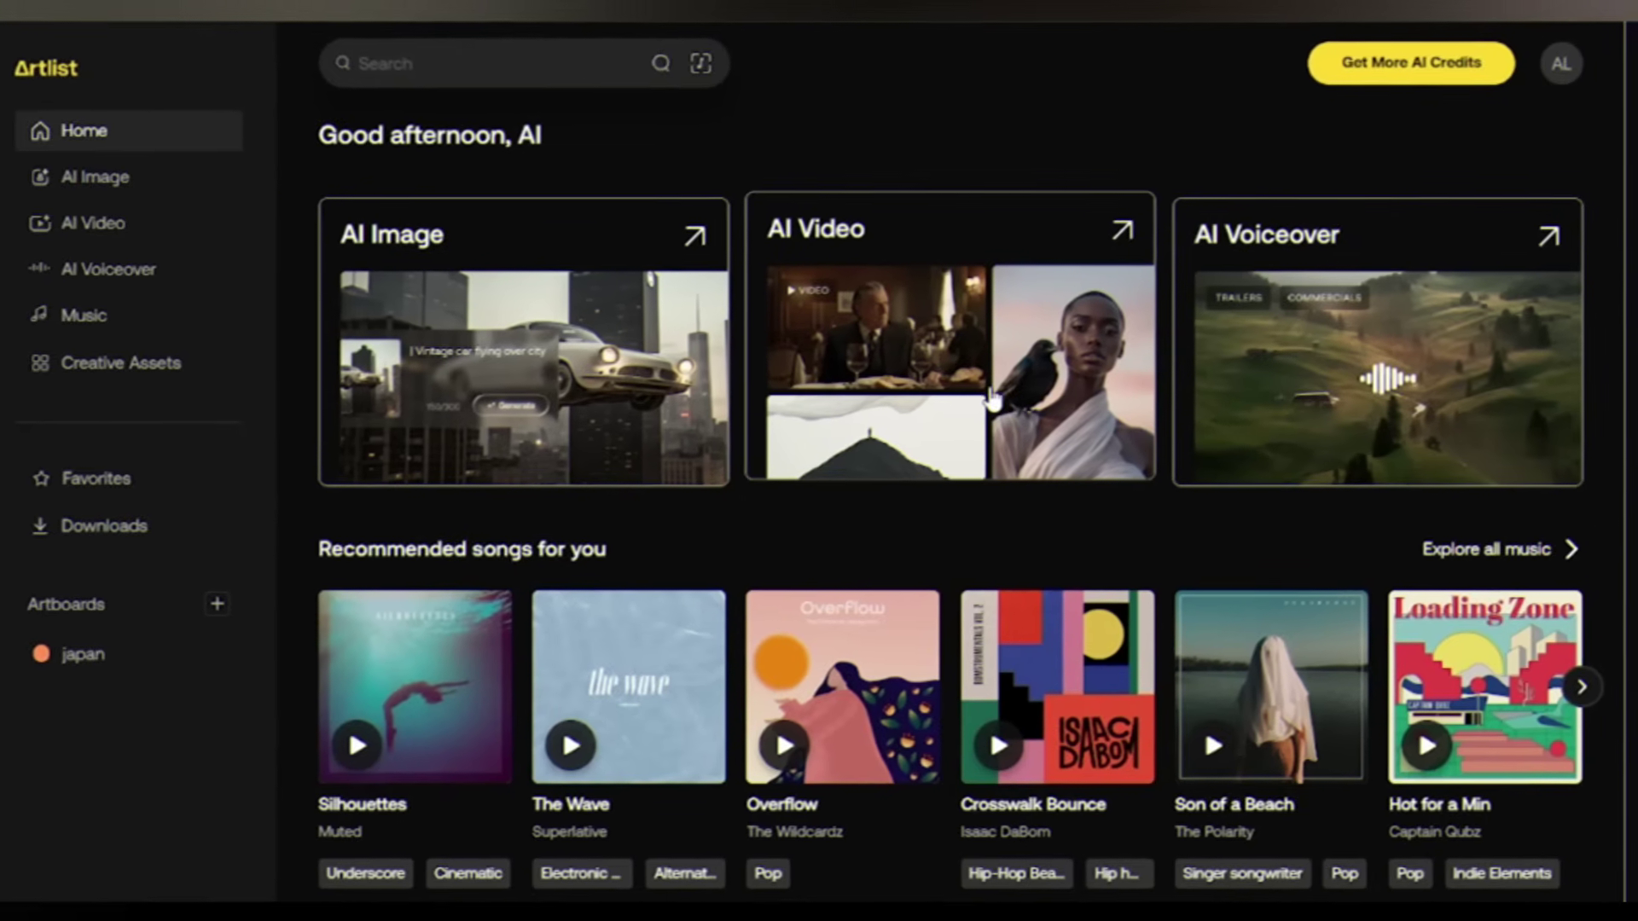
Step: Open the AI Image generator in Text to Image mode
{"action": "left_click", "coordinate": [991, 402]}
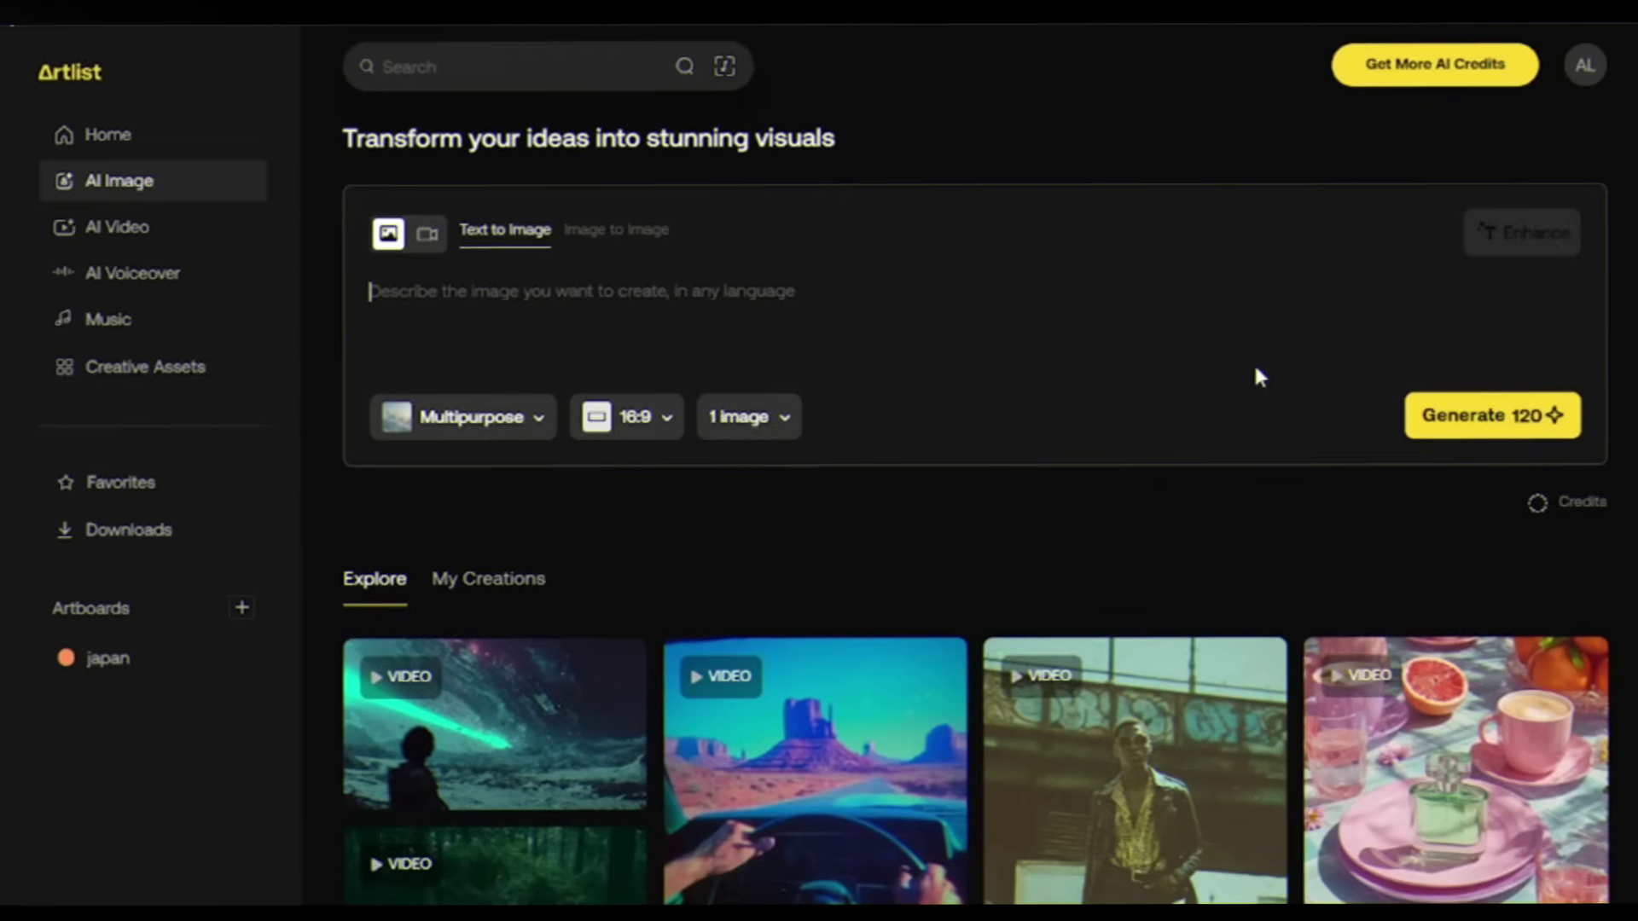
Step: Under My Creations, paste the full-body anime woman character description into the prompt
{"action": "left_click", "coordinate": [488, 578]}
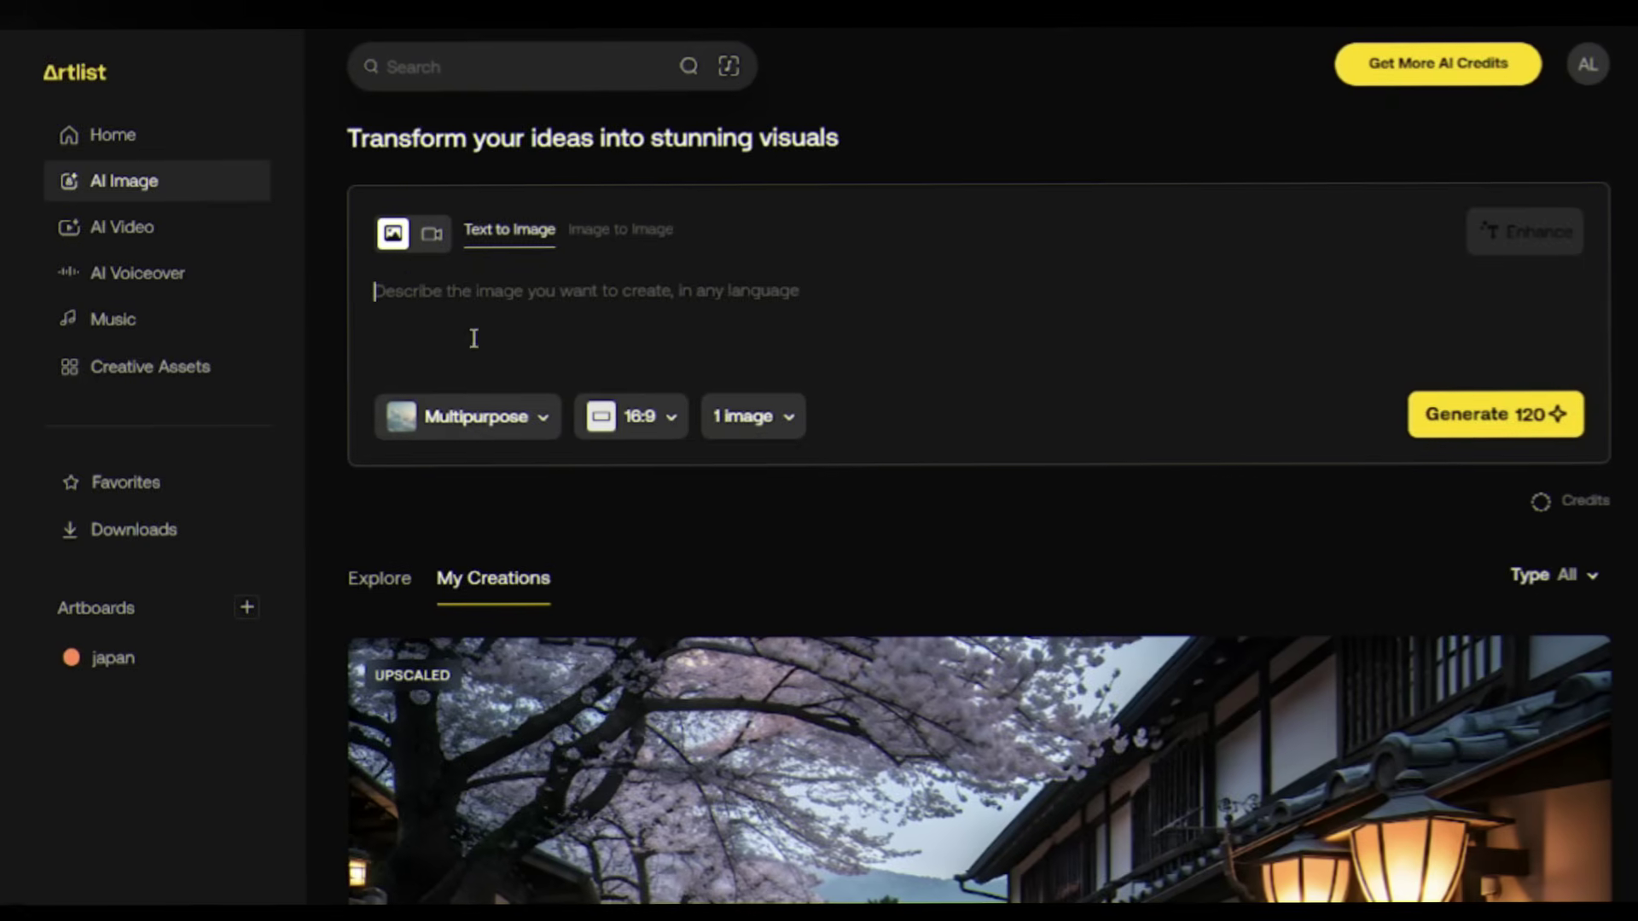
{"action": "type", "text": "A young anime woman in her mid-20s with shoulder-length dark brown hair, expressive large brown eyes, slim build, average height, wearing a simple brown t-shirt, dark blue jeans and white sneakers, standing confidently, full body view from head to toe, modern anime art style, detailed shading, clean lines, soft natural lighting, white background"}
{"action": "left_click_drag", "start_coordinate": [437, 294], "coordinate": [698, 295]}
{"action": "left_click", "coordinate": [960, 309]}
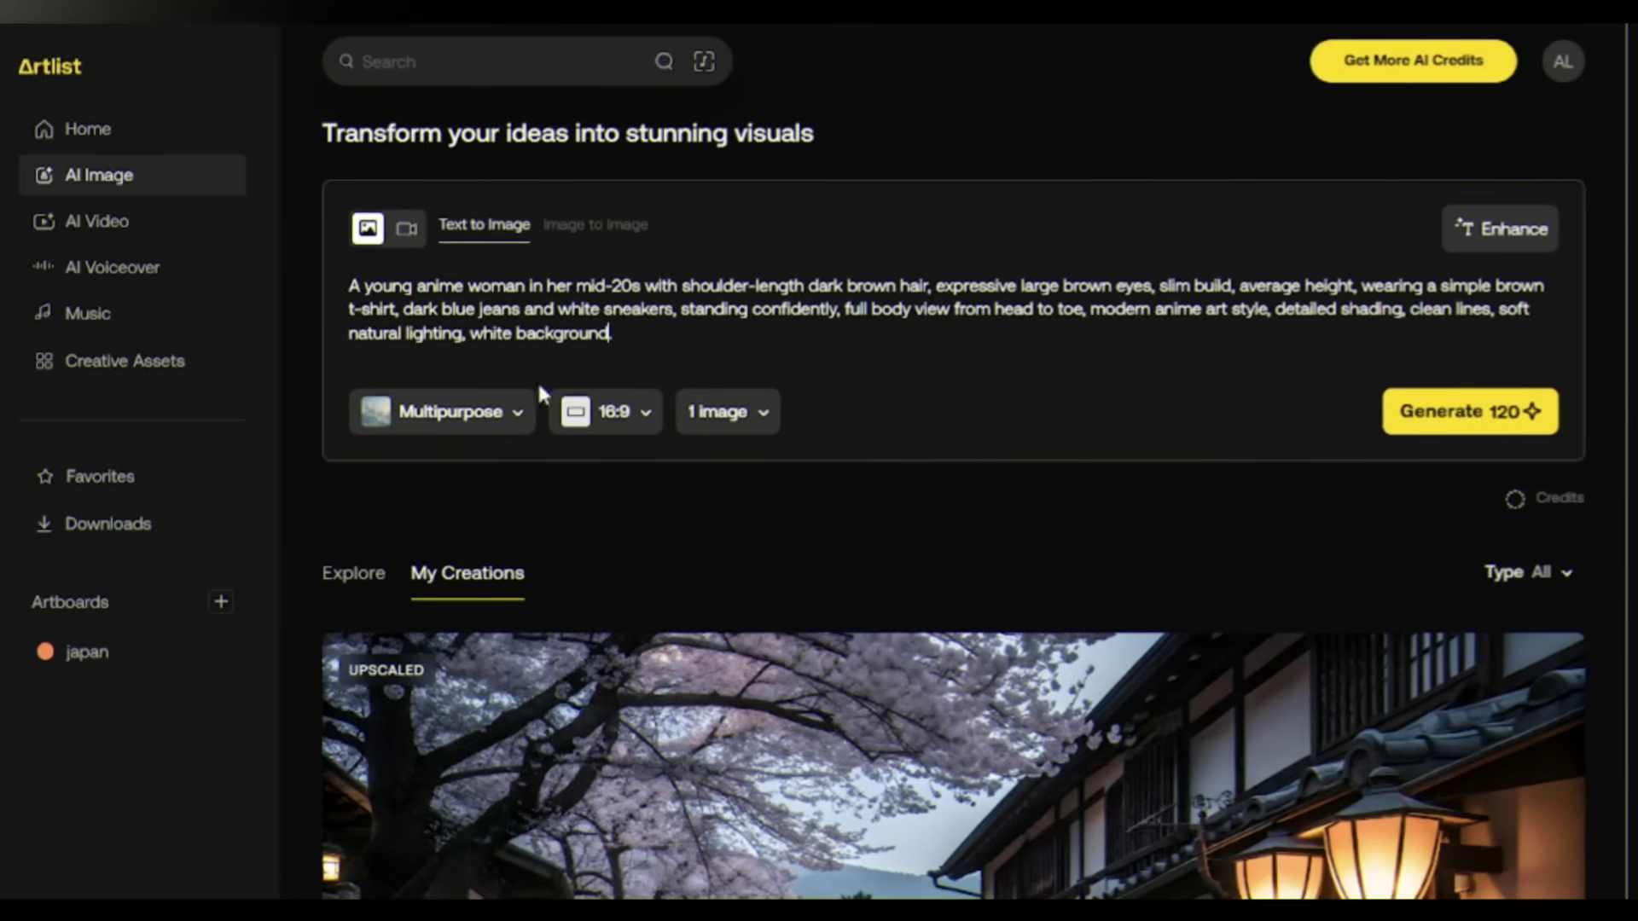
Step: Set the style to Modern Anime, ratio to 9:16 and image count to 3
{"action": "left_click", "coordinate": [503, 415]}
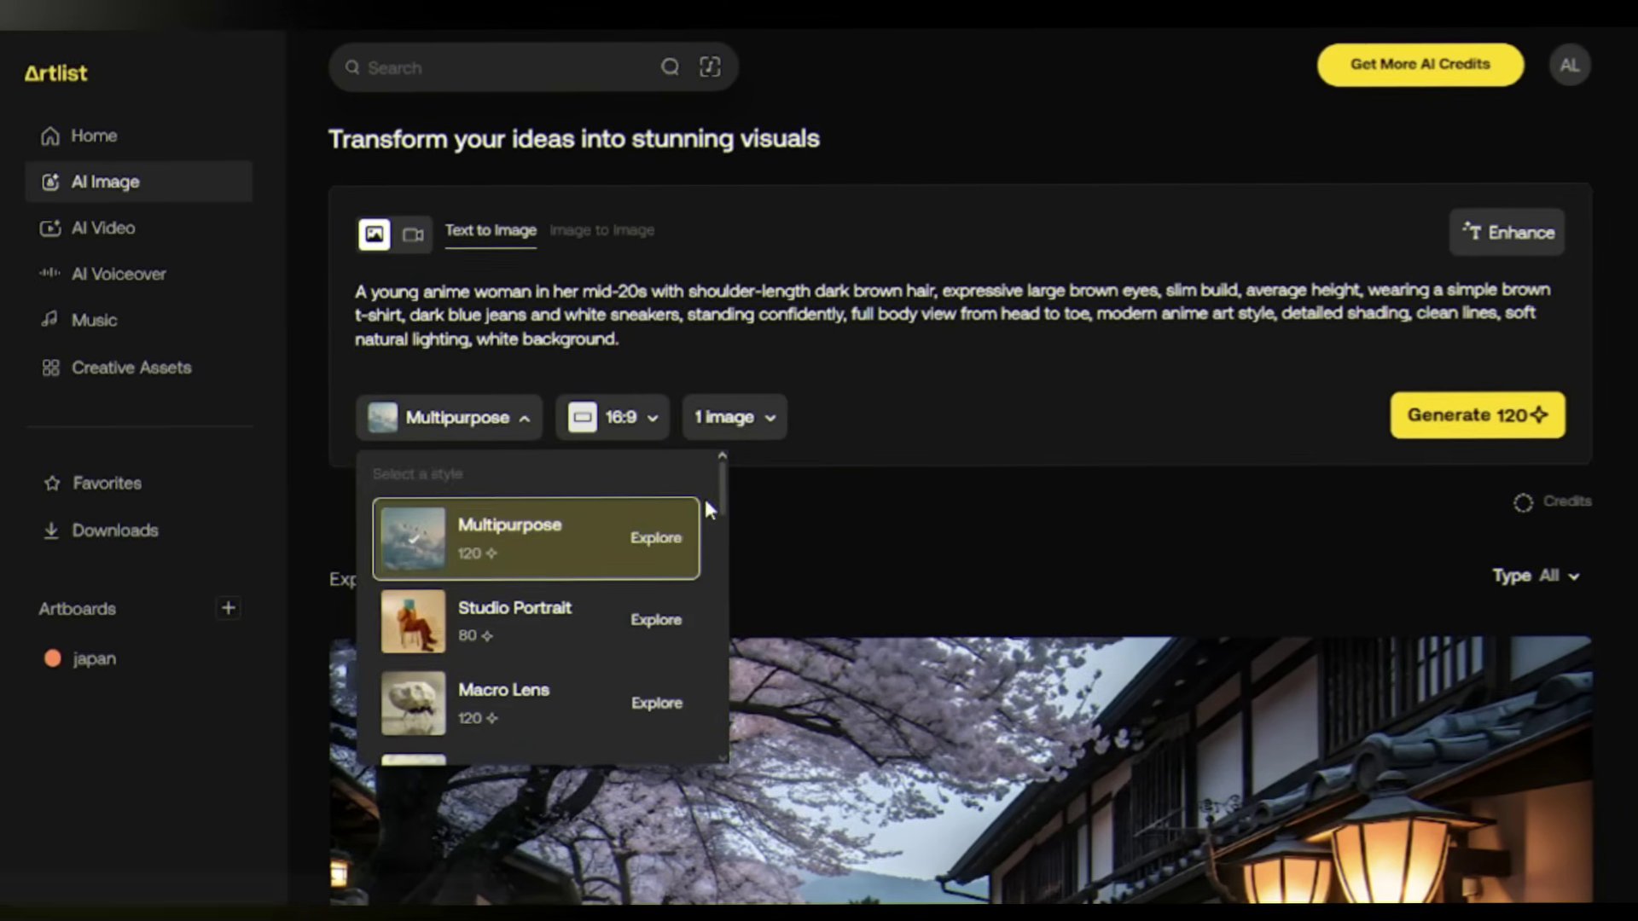
{"action": "left_click_drag", "start_coordinate": [729, 488], "coordinate": [554, 574]}
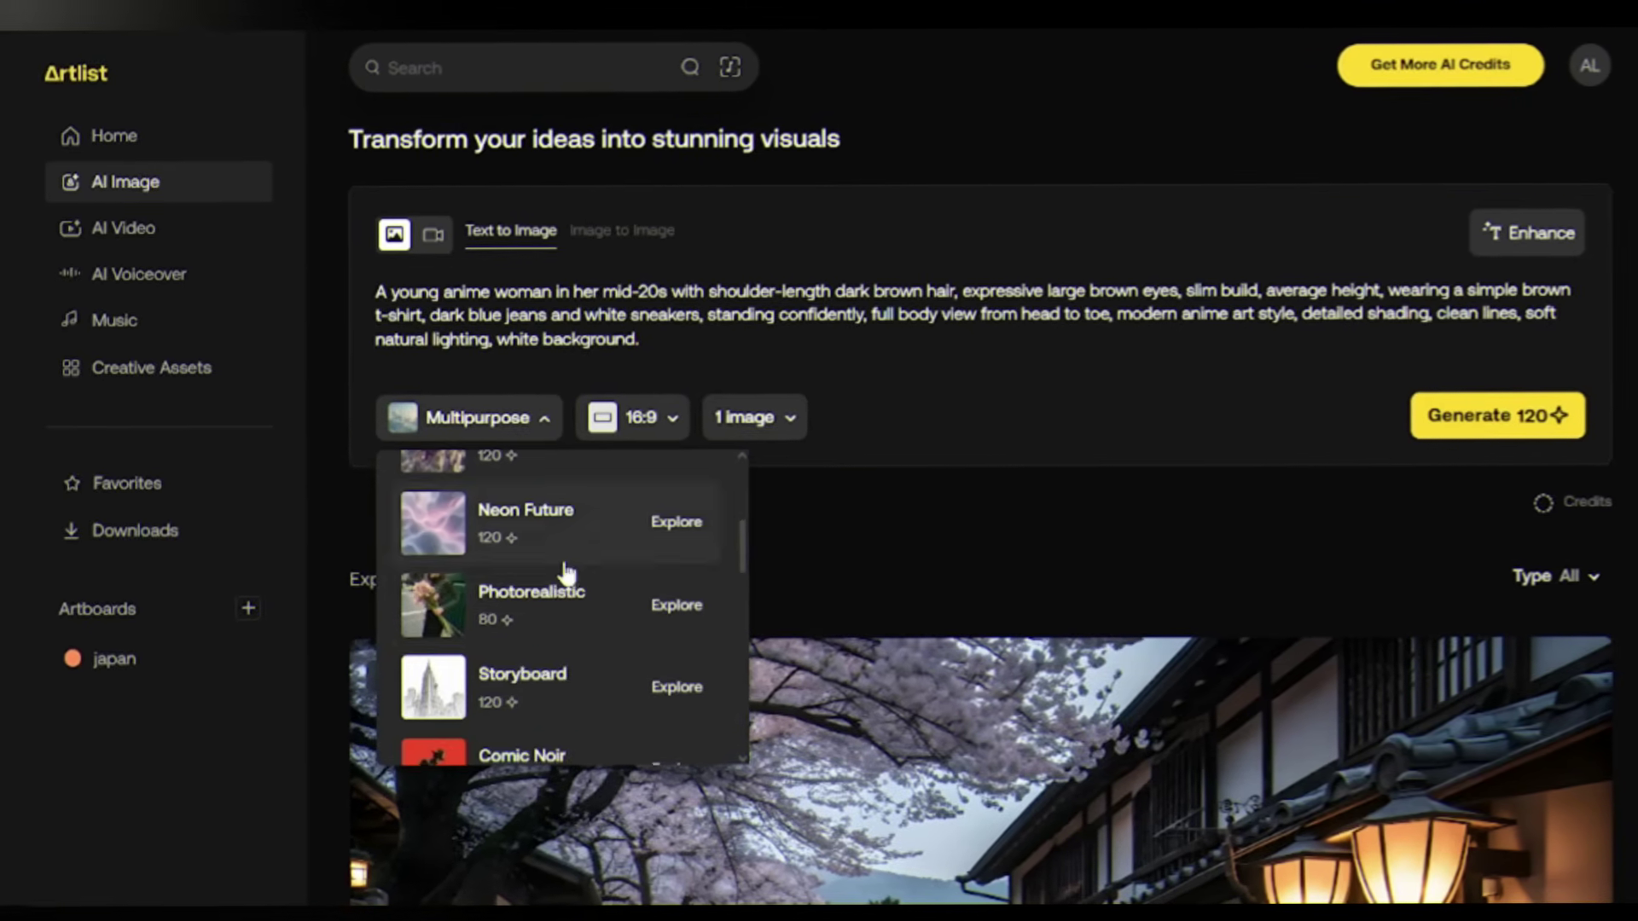
{"action": "scroll", "coordinate": [648, 686], "scroll_direction": "down", "scroll_amount": 5}
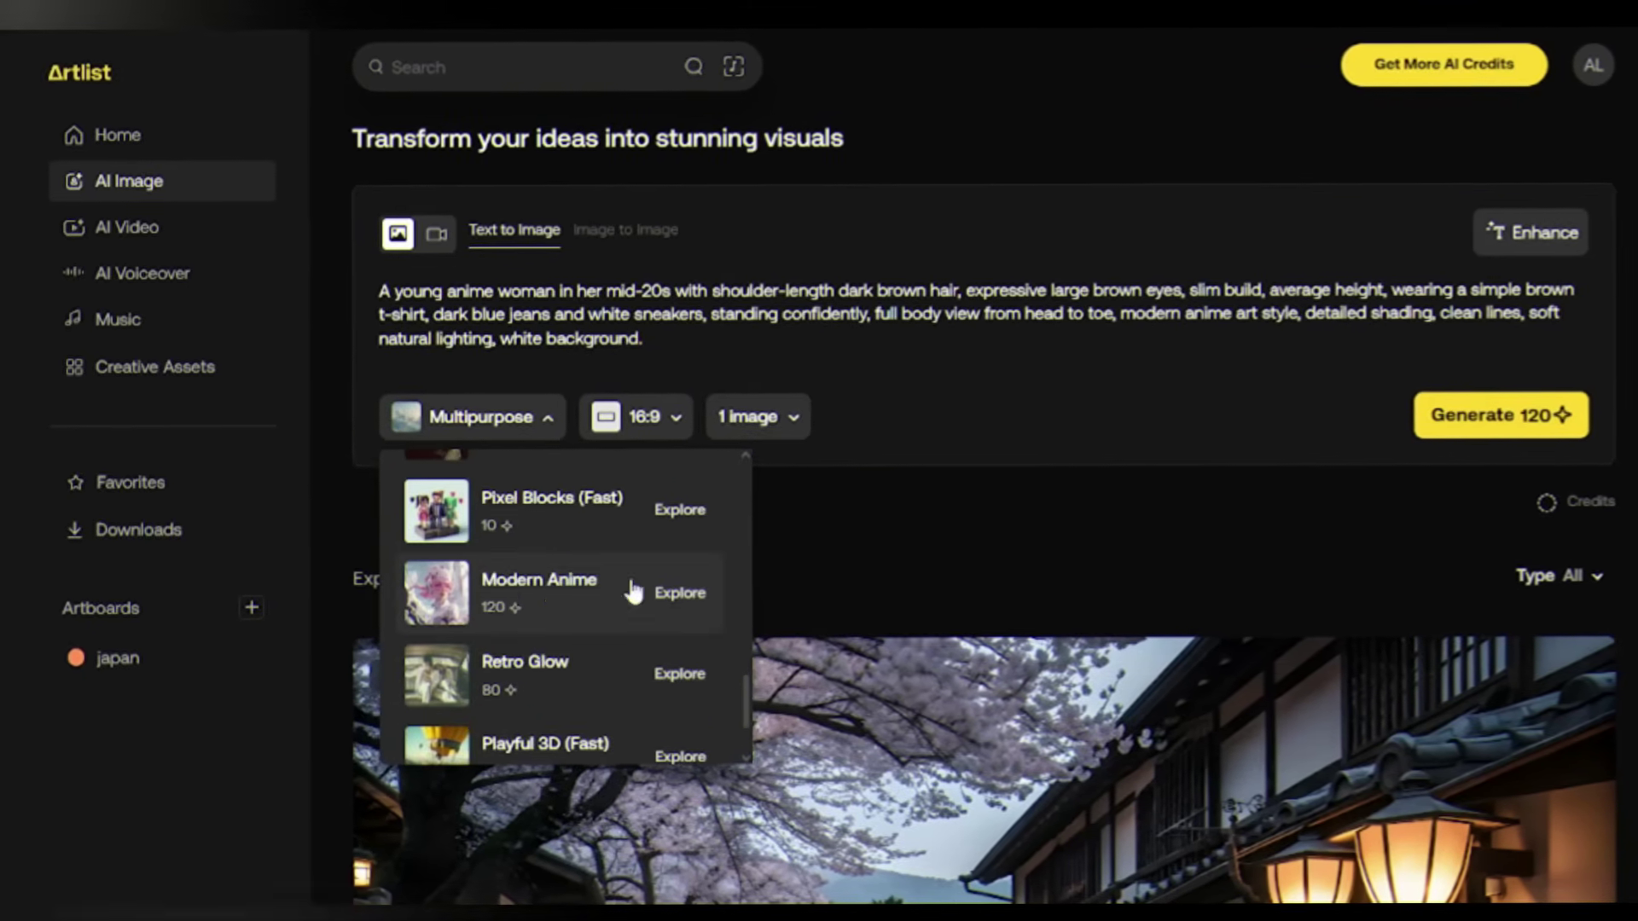
{"action": "left_click", "coordinate": [546, 599]}
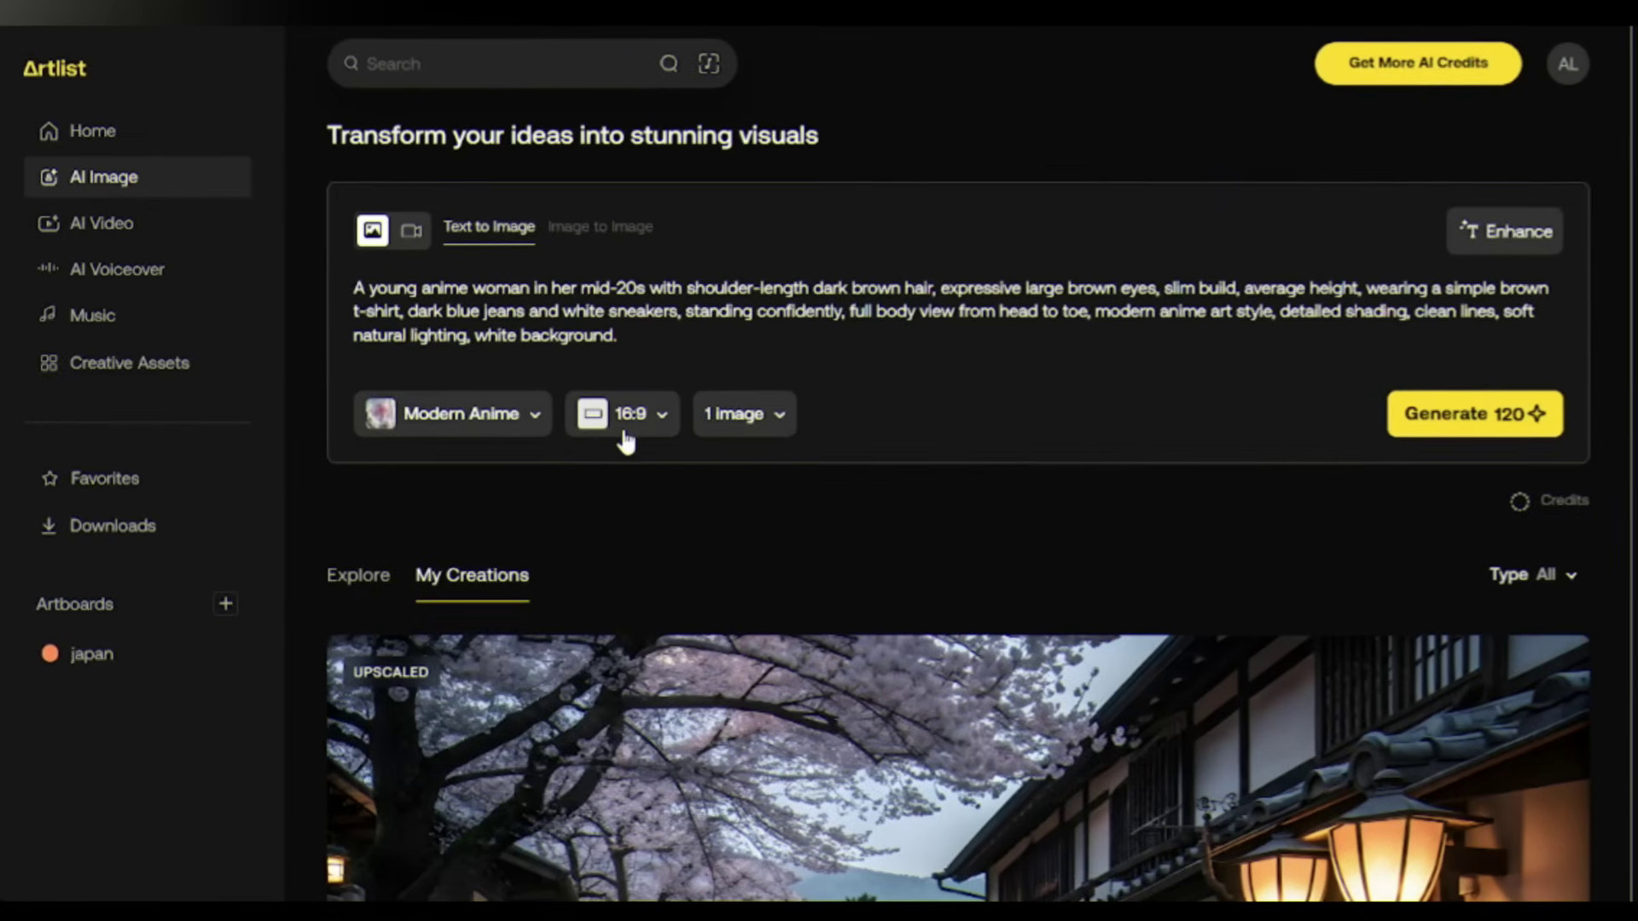
{"action": "left_click", "coordinate": [641, 422]}
{"action": "left_click", "coordinate": [687, 539]}
{"action": "left_click", "coordinate": [760, 416]}
{"action": "left_click", "coordinate": [756, 536]}
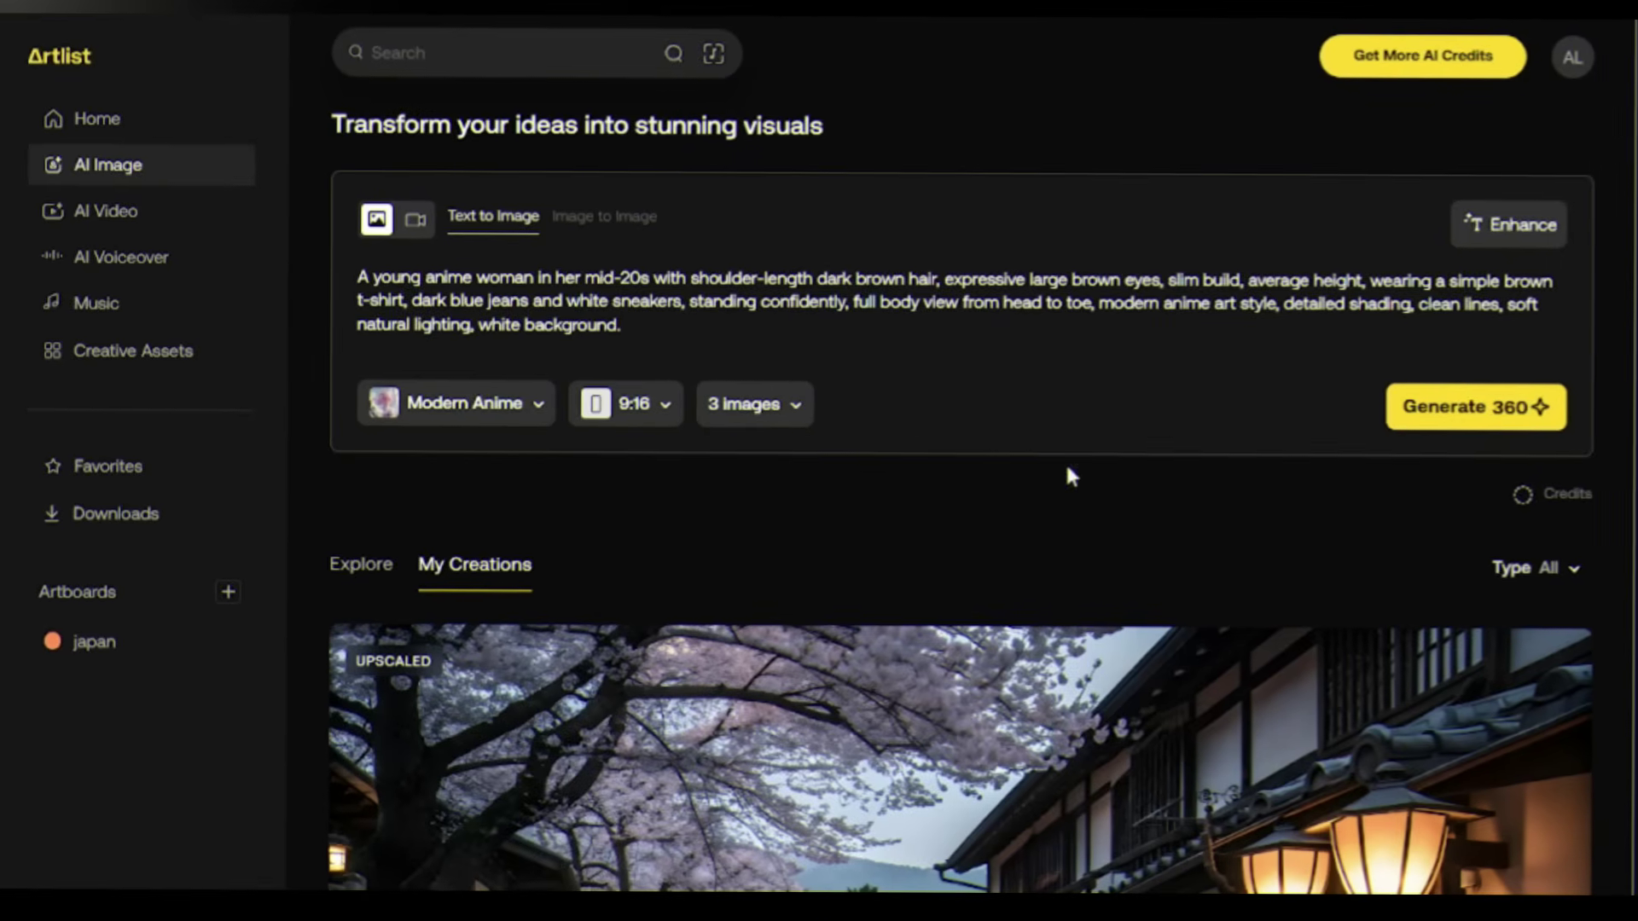
Step: Generate three 1536 x 2752 character images for 360 credits, inspect the first, then go to AI Video
{"action": "left_click", "coordinate": [1450, 412]}
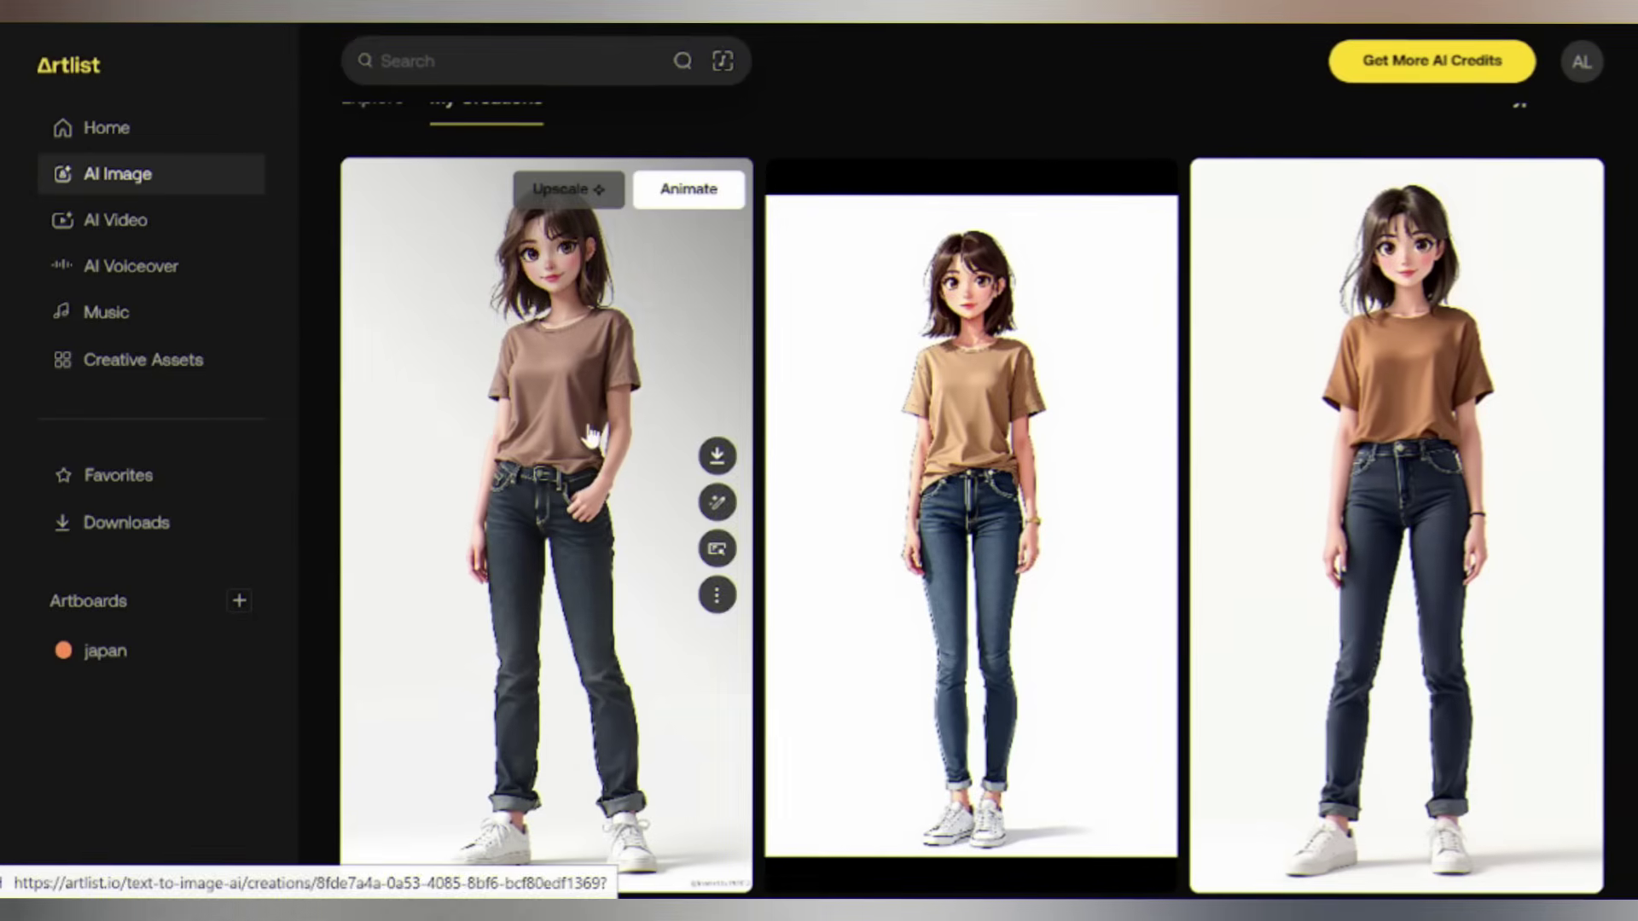
{"action": "left_click", "coordinate": [551, 438]}
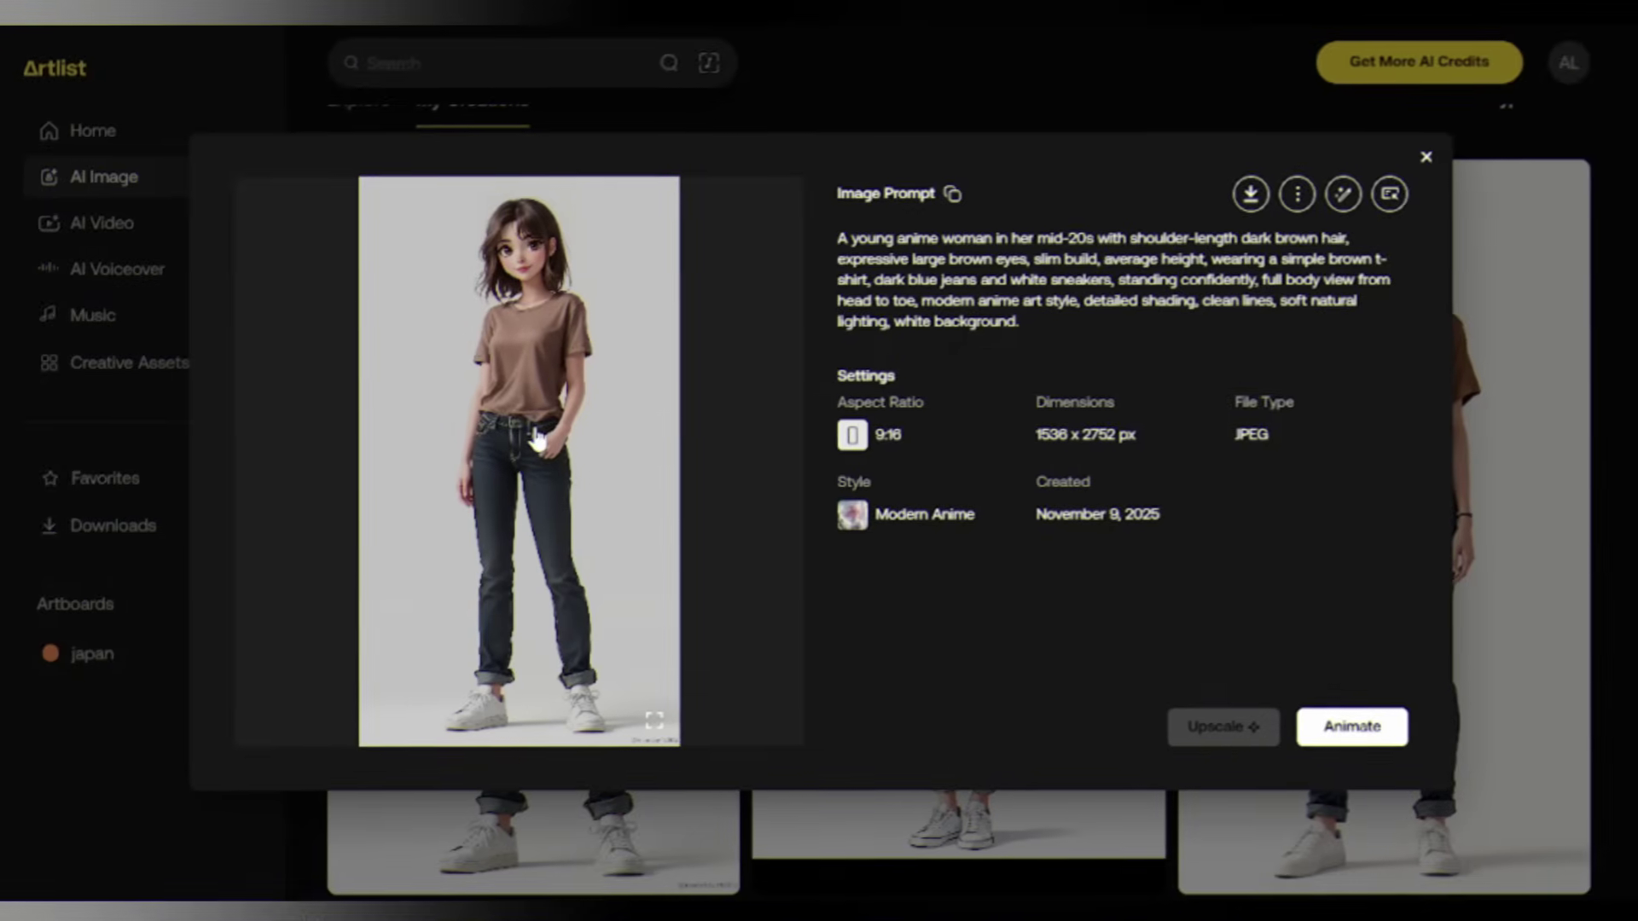
{"action": "left_click", "coordinate": [1450, 413]}
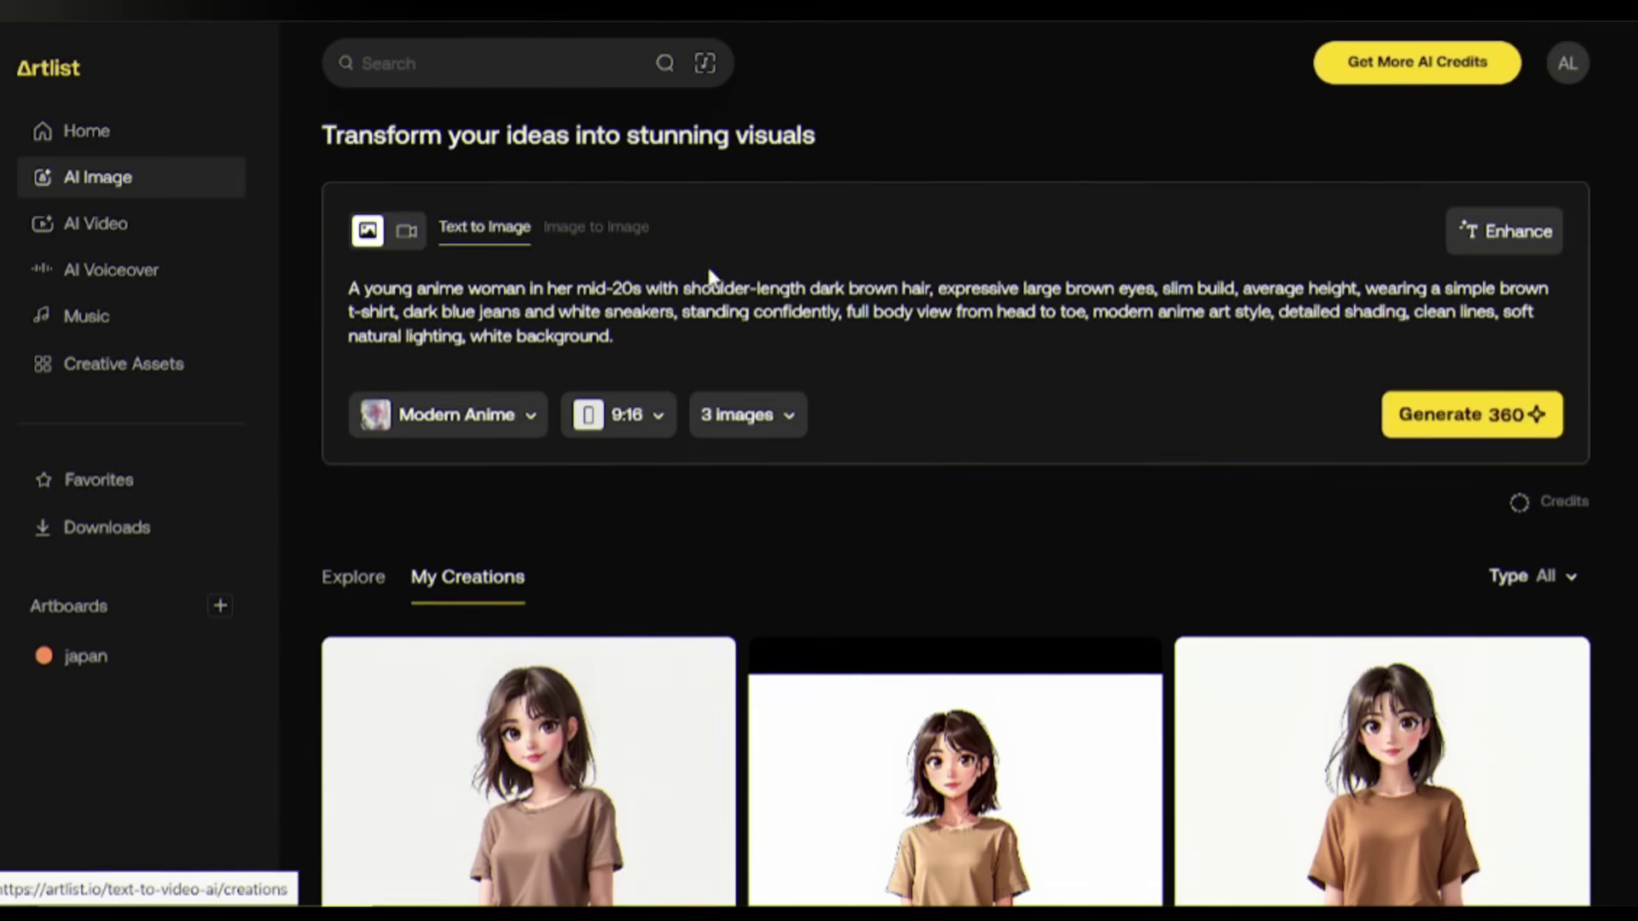
{"action": "left_click", "coordinate": [409, 230]}
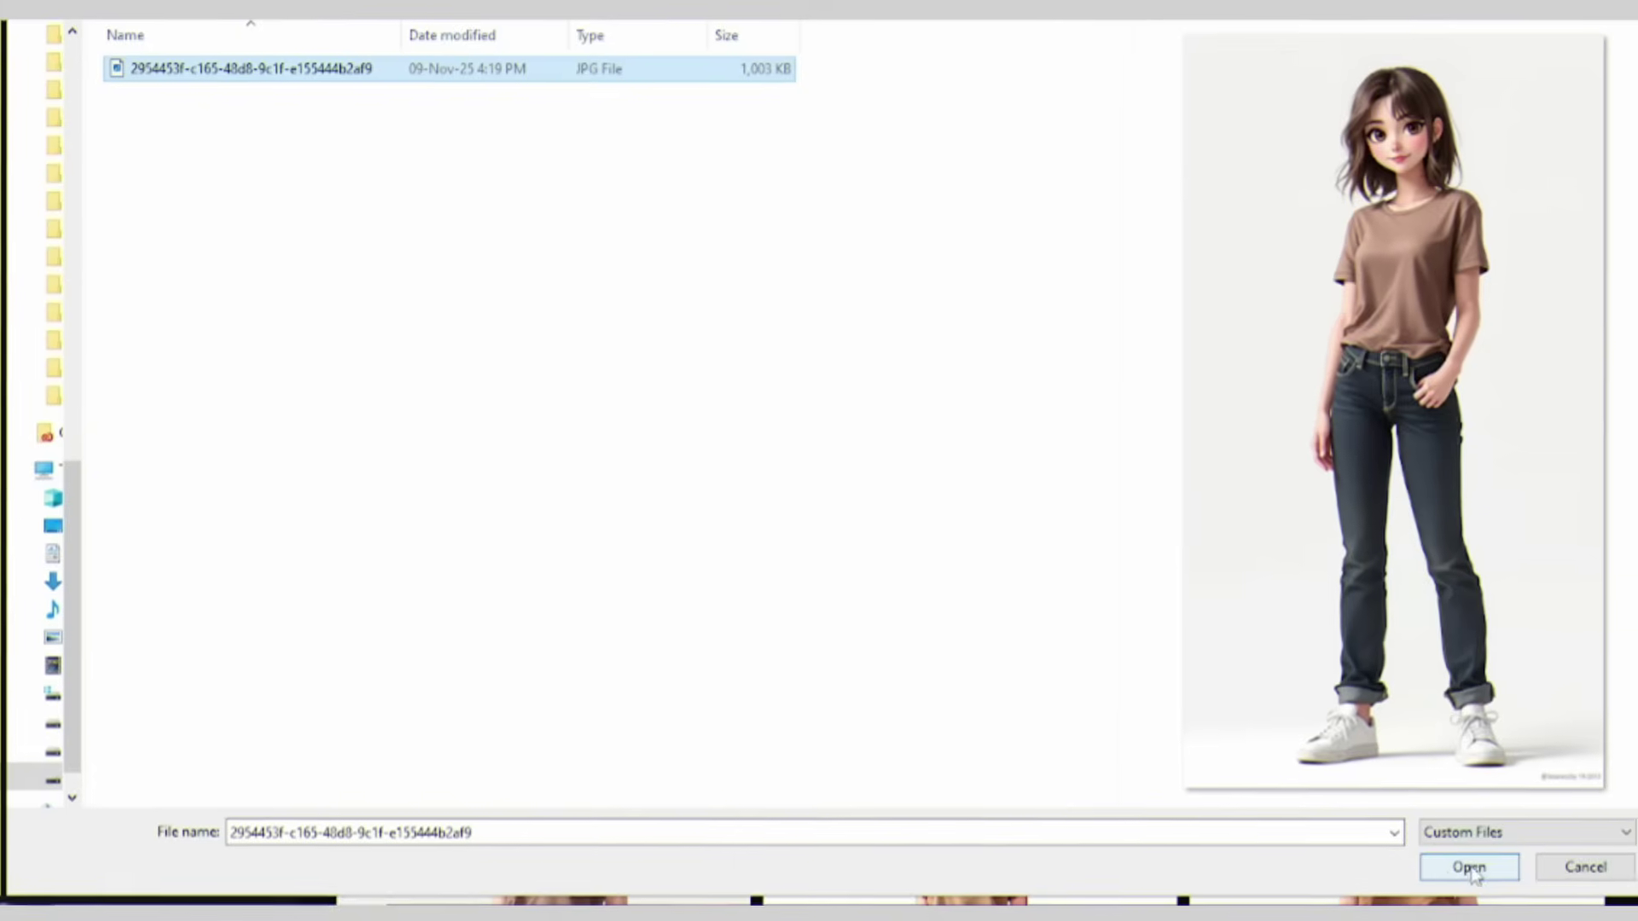
Step: Upload the character image and replace the suggested motion prompt with the Clip 1 homeless-woman prompt
{"action": "left_click", "coordinate": [1469, 866]}
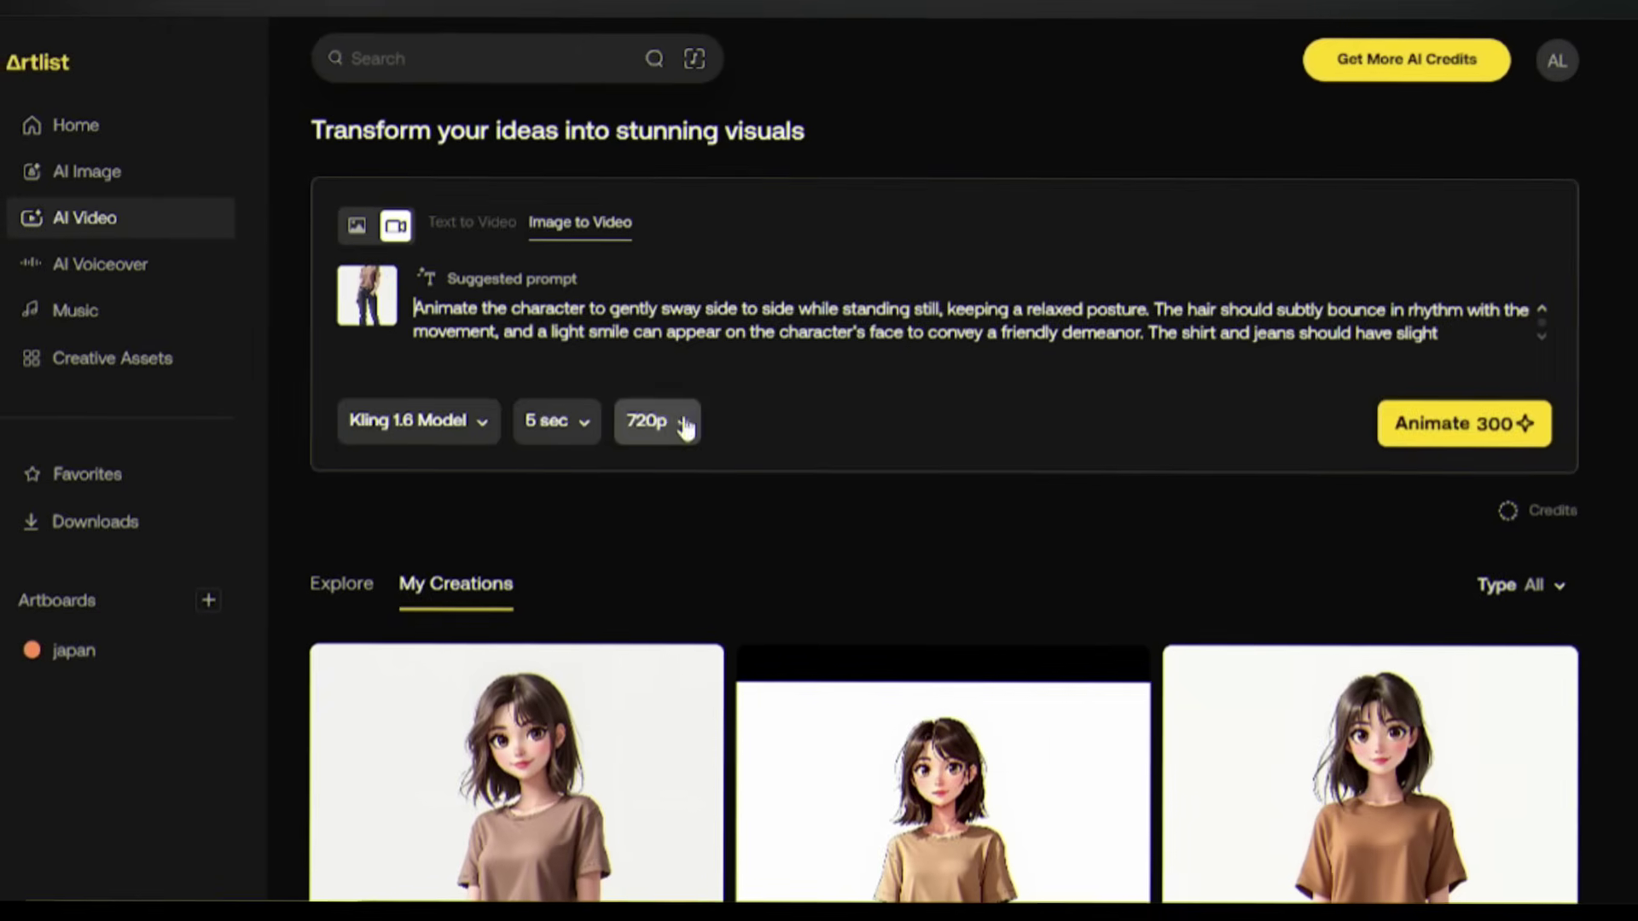
{"action": "key", "text": "ctrl+a"}
{"action": "key", "text": "BackSpace"}
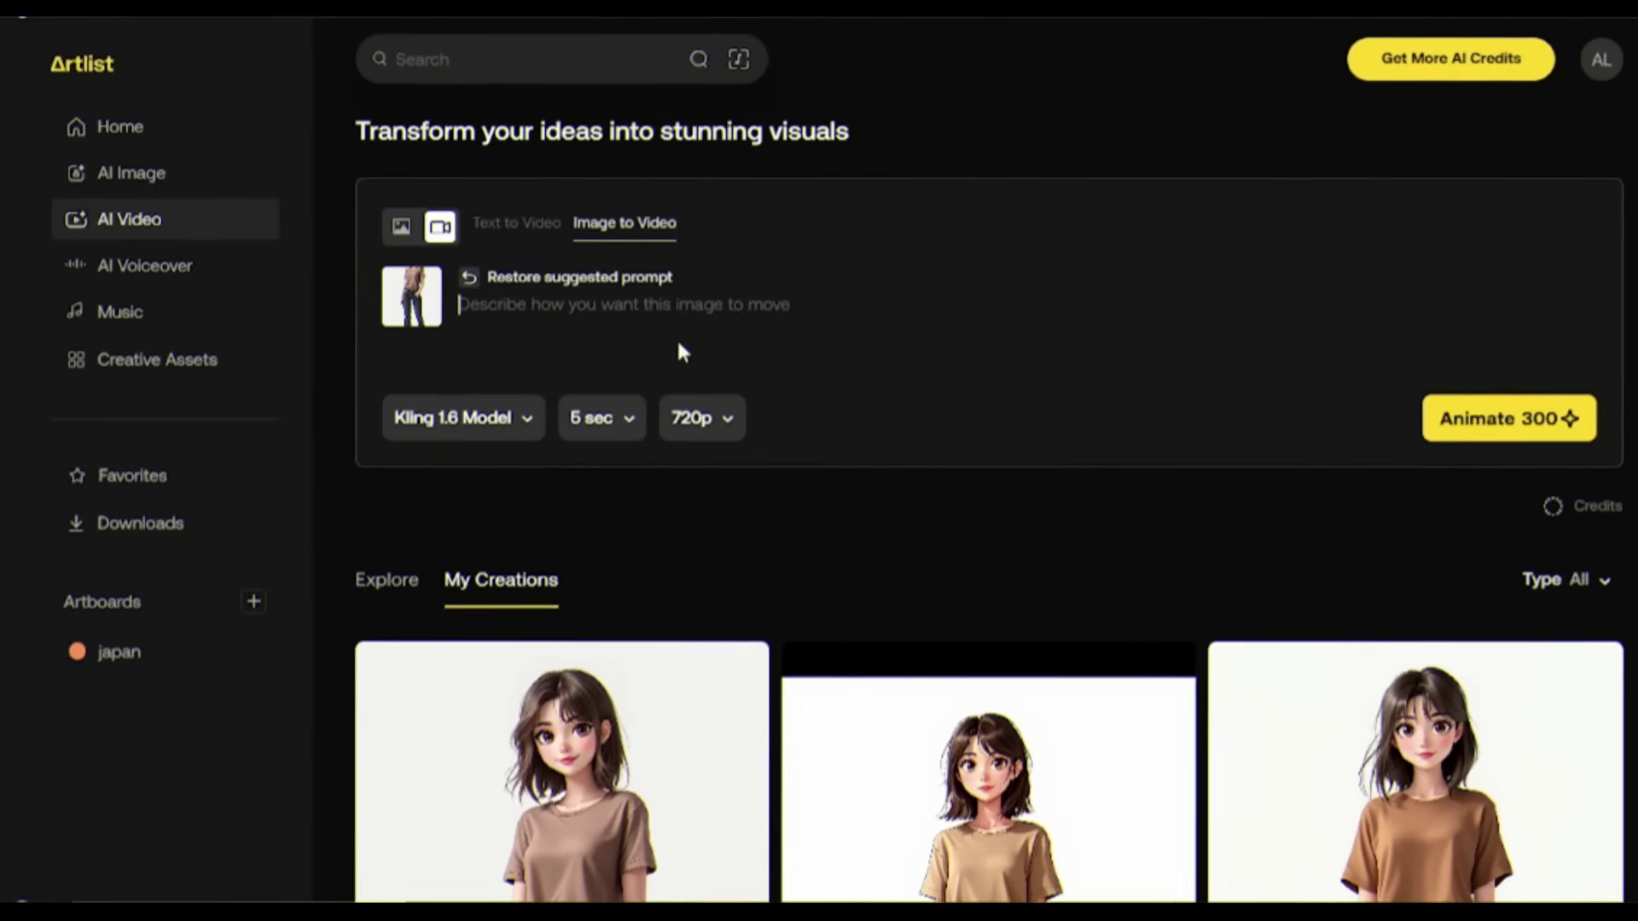
{"action": "key", "text": "ctrl+v"}
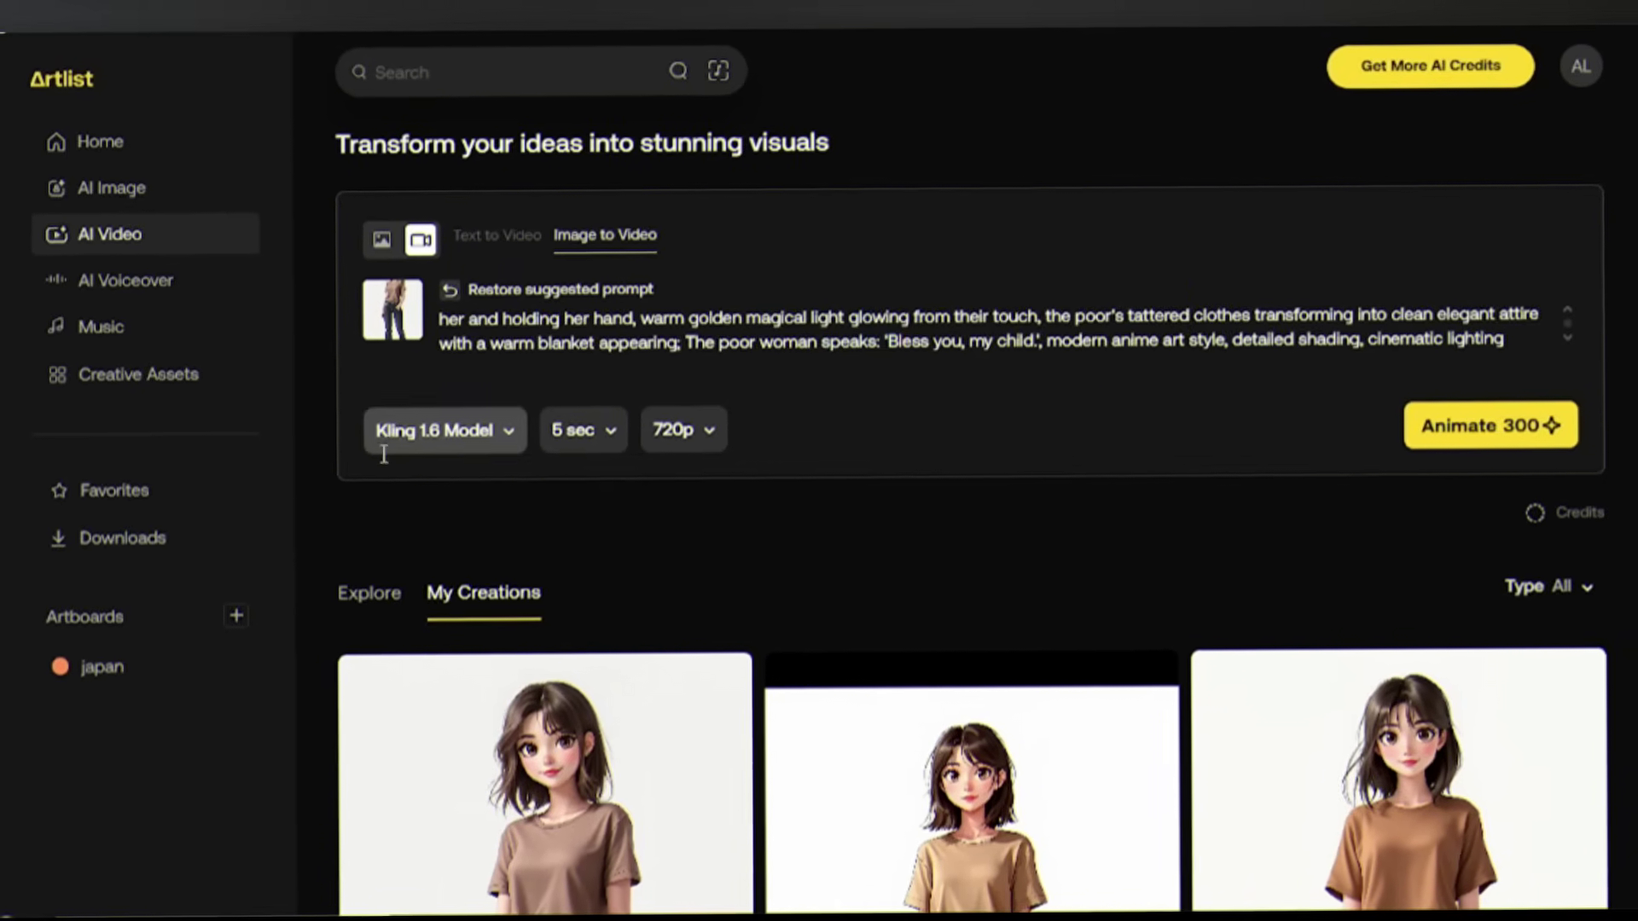
{"action": "left_click", "coordinate": [487, 442]}
{"action": "scroll", "coordinate": [1024, 593], "scroll_direction": "down", "scroll_amount": 3}
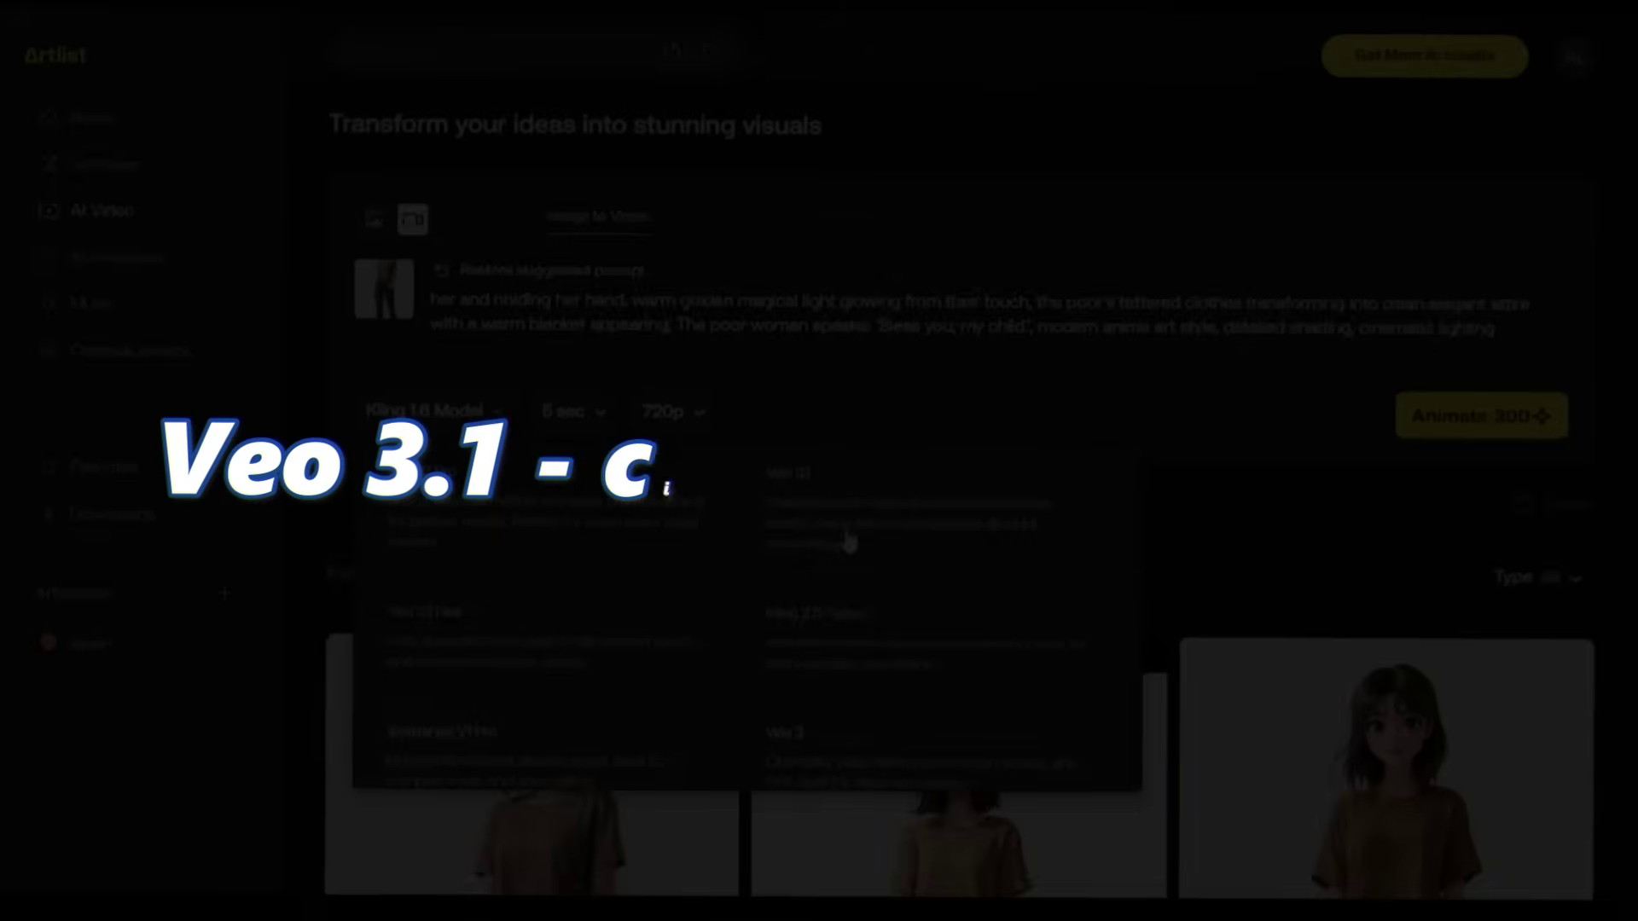
Step: Configure the clip as Veo 3.1, 16:9, 8 seconds at 1080p Full HD
{"action": "left_click", "coordinate": [847, 539]}
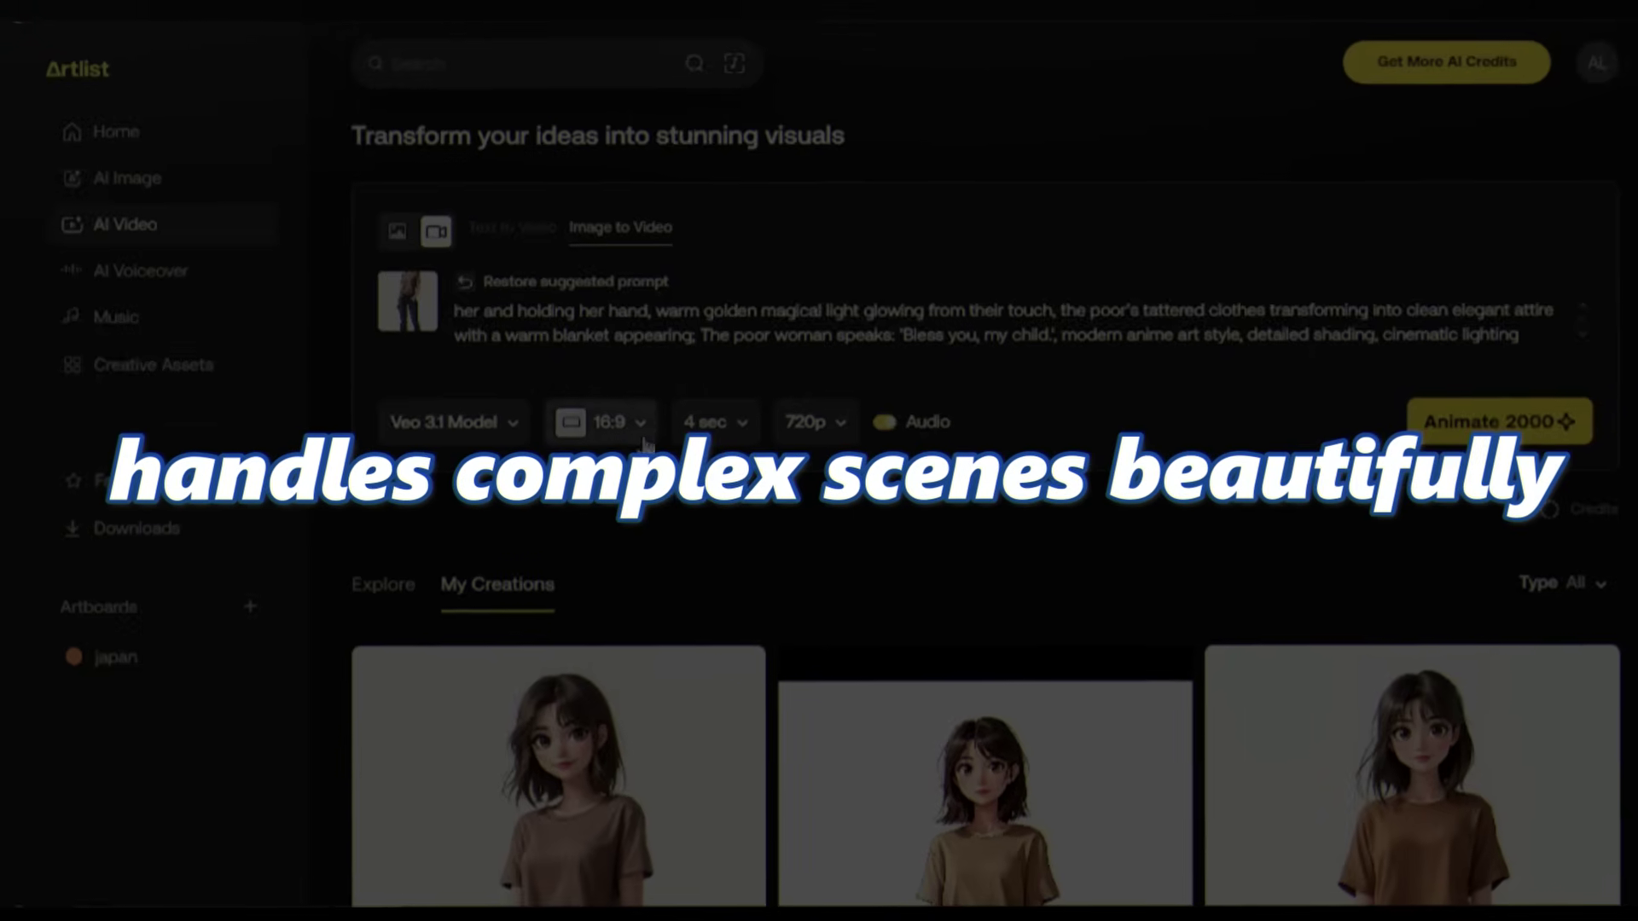
{"action": "left_click", "coordinate": [644, 443]}
{"action": "left_click", "coordinate": [746, 479]}
{"action": "left_click", "coordinate": [732, 442]}
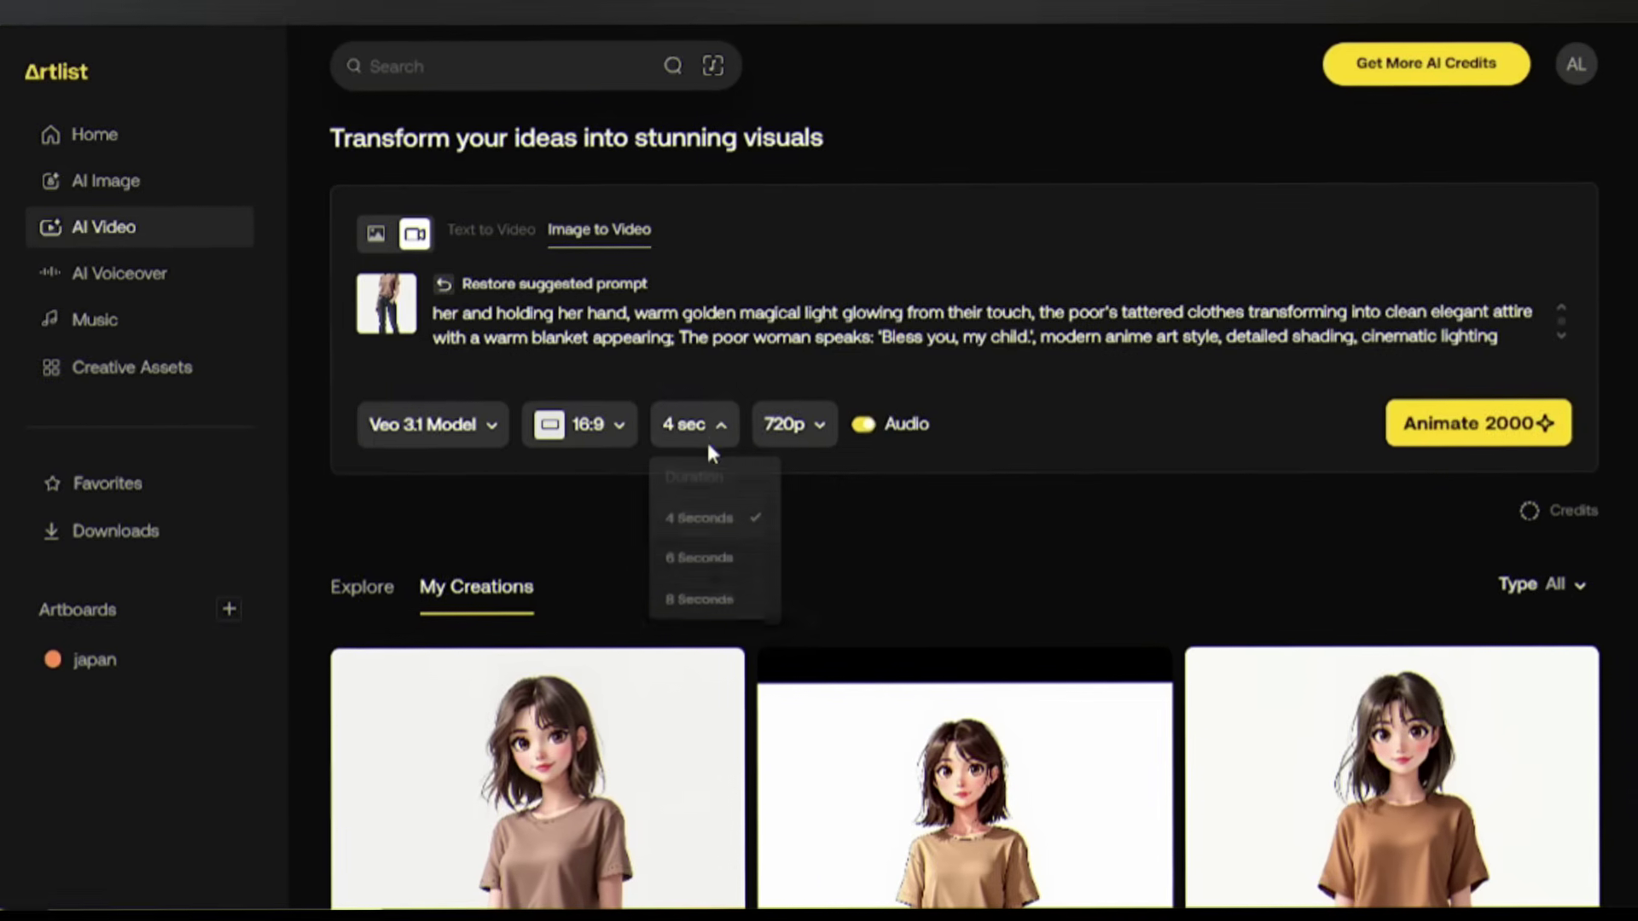
{"action": "left_click", "coordinate": [695, 599]}
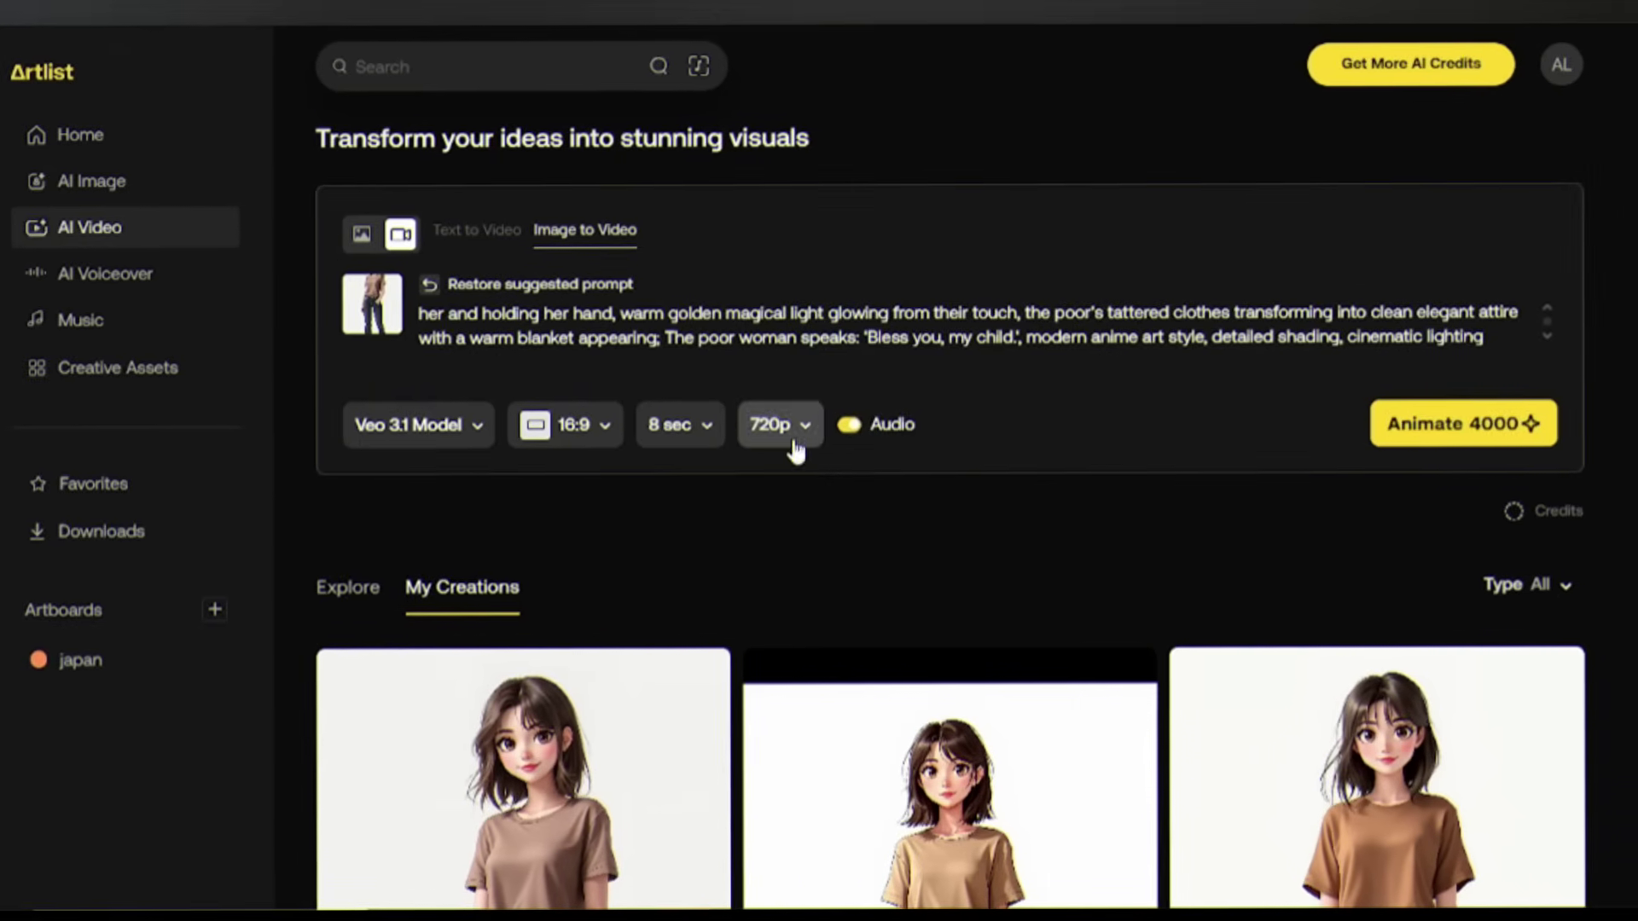
{"action": "left_click", "coordinate": [815, 567]}
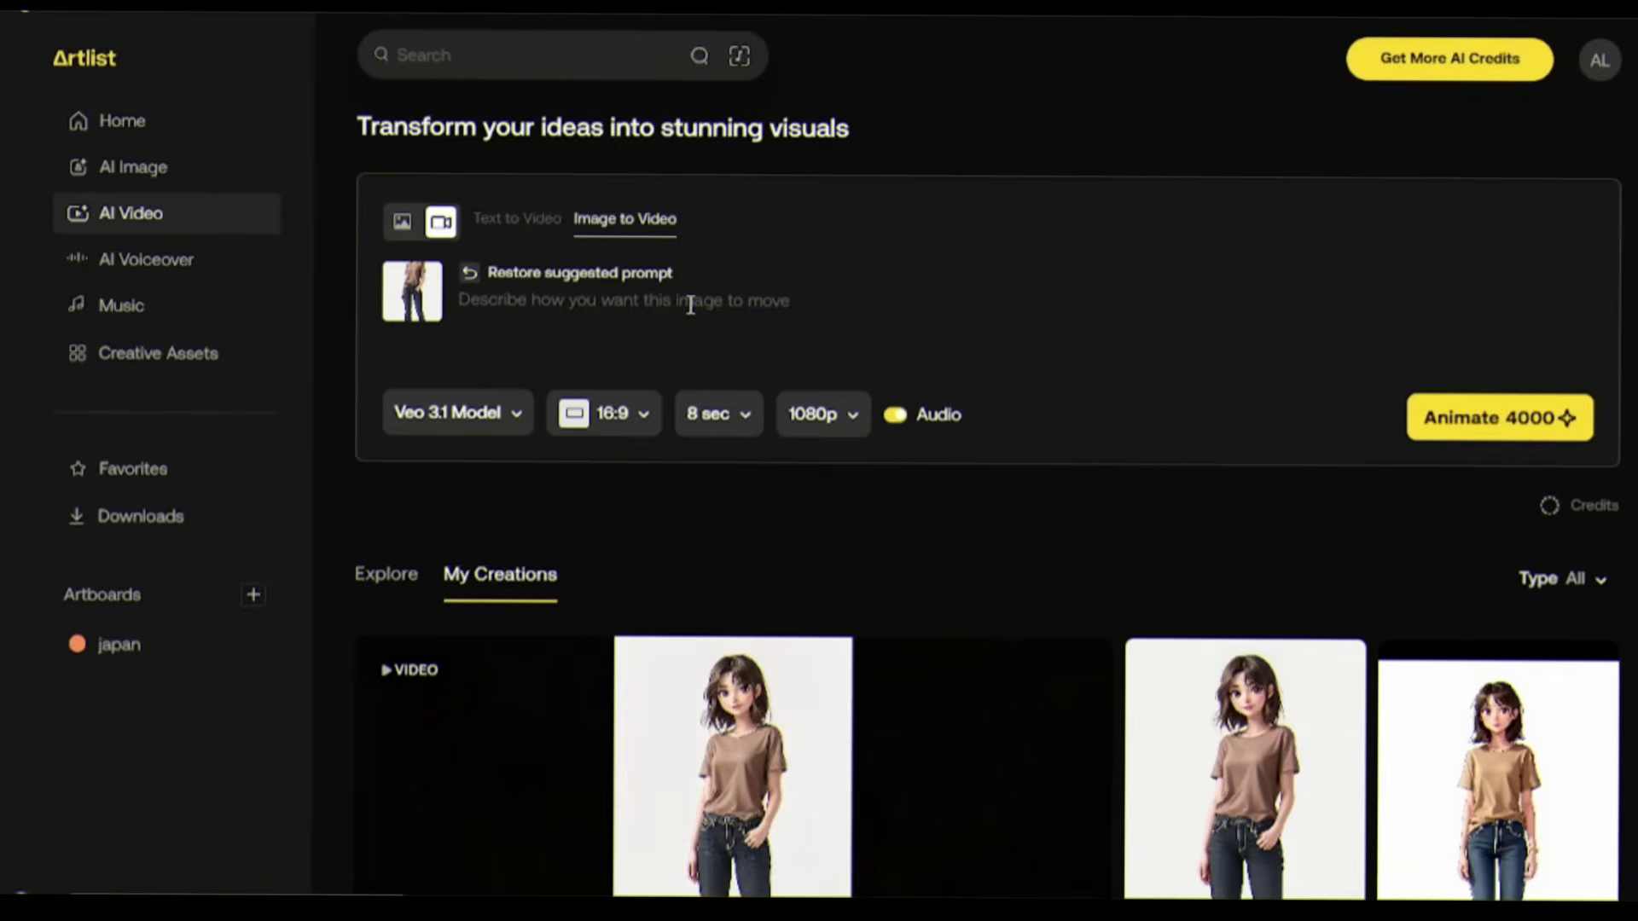
Step: Paste the produce-vendor scene prompt and start animating it
{"action": "key", "text": "ctrl+z"}
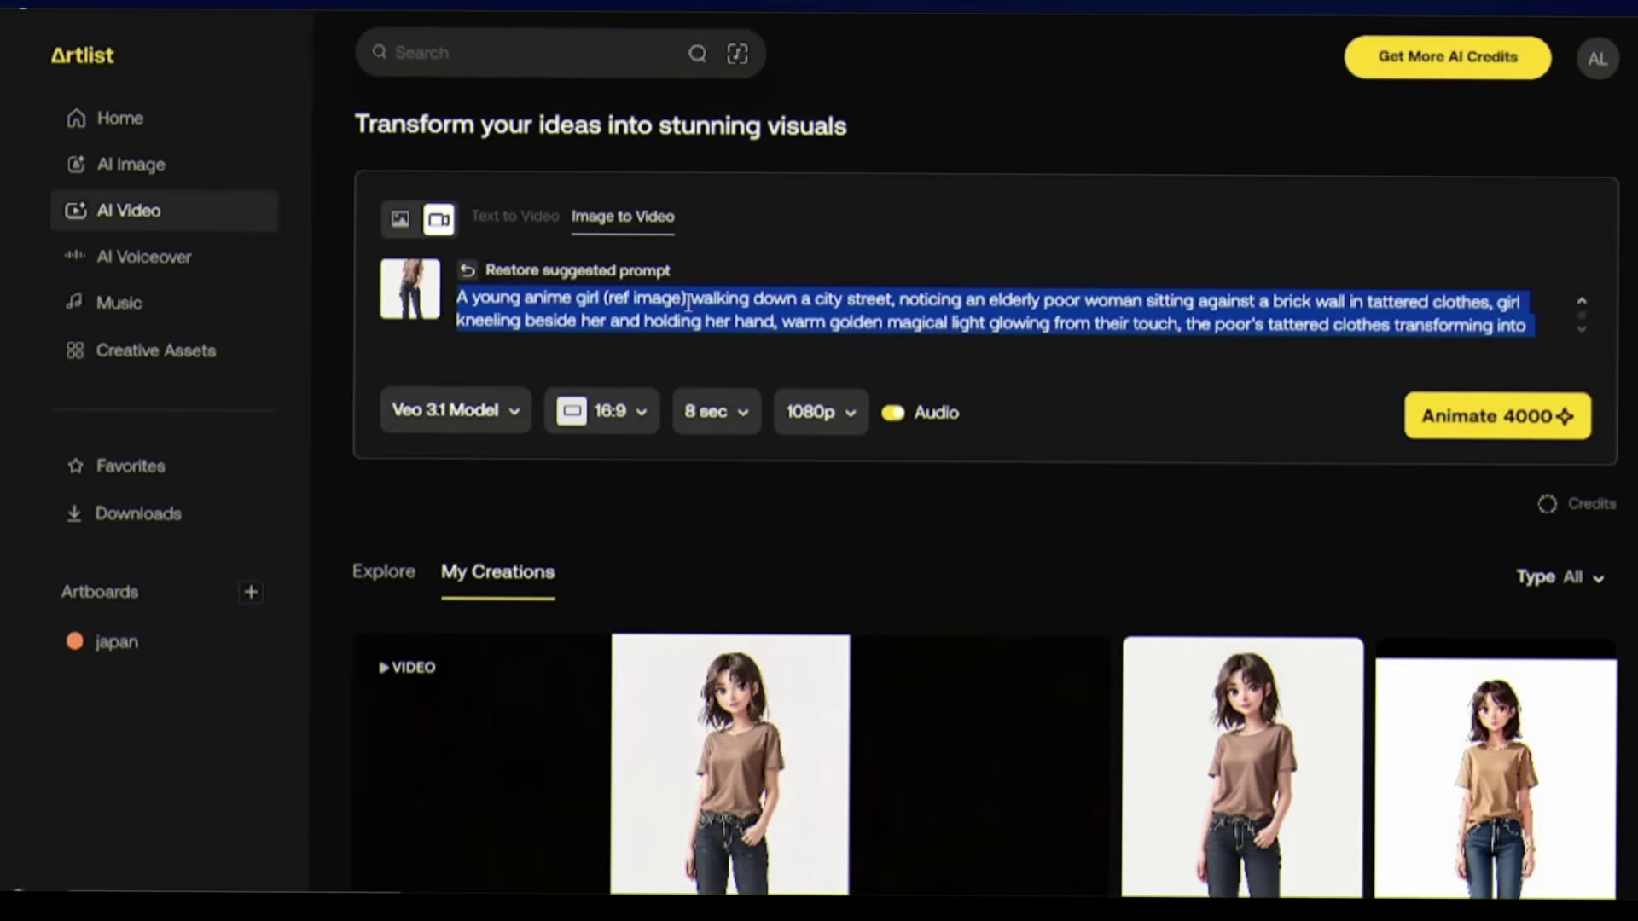
{"action": "key", "text": "ctrl+v"}
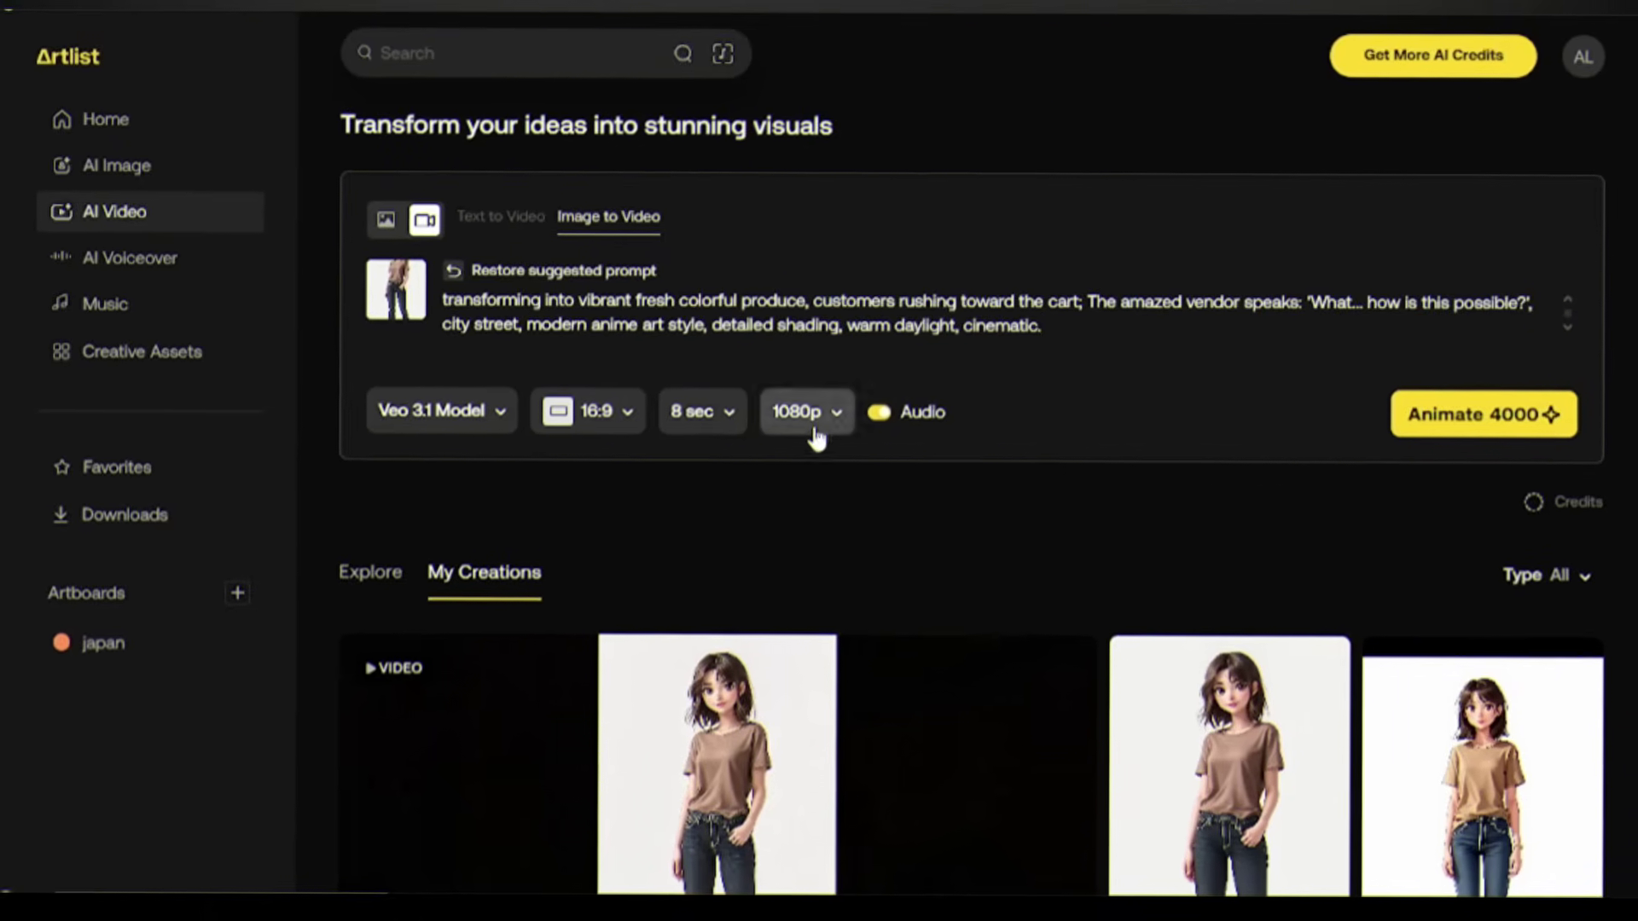
{"action": "left_click", "coordinate": [1467, 427]}
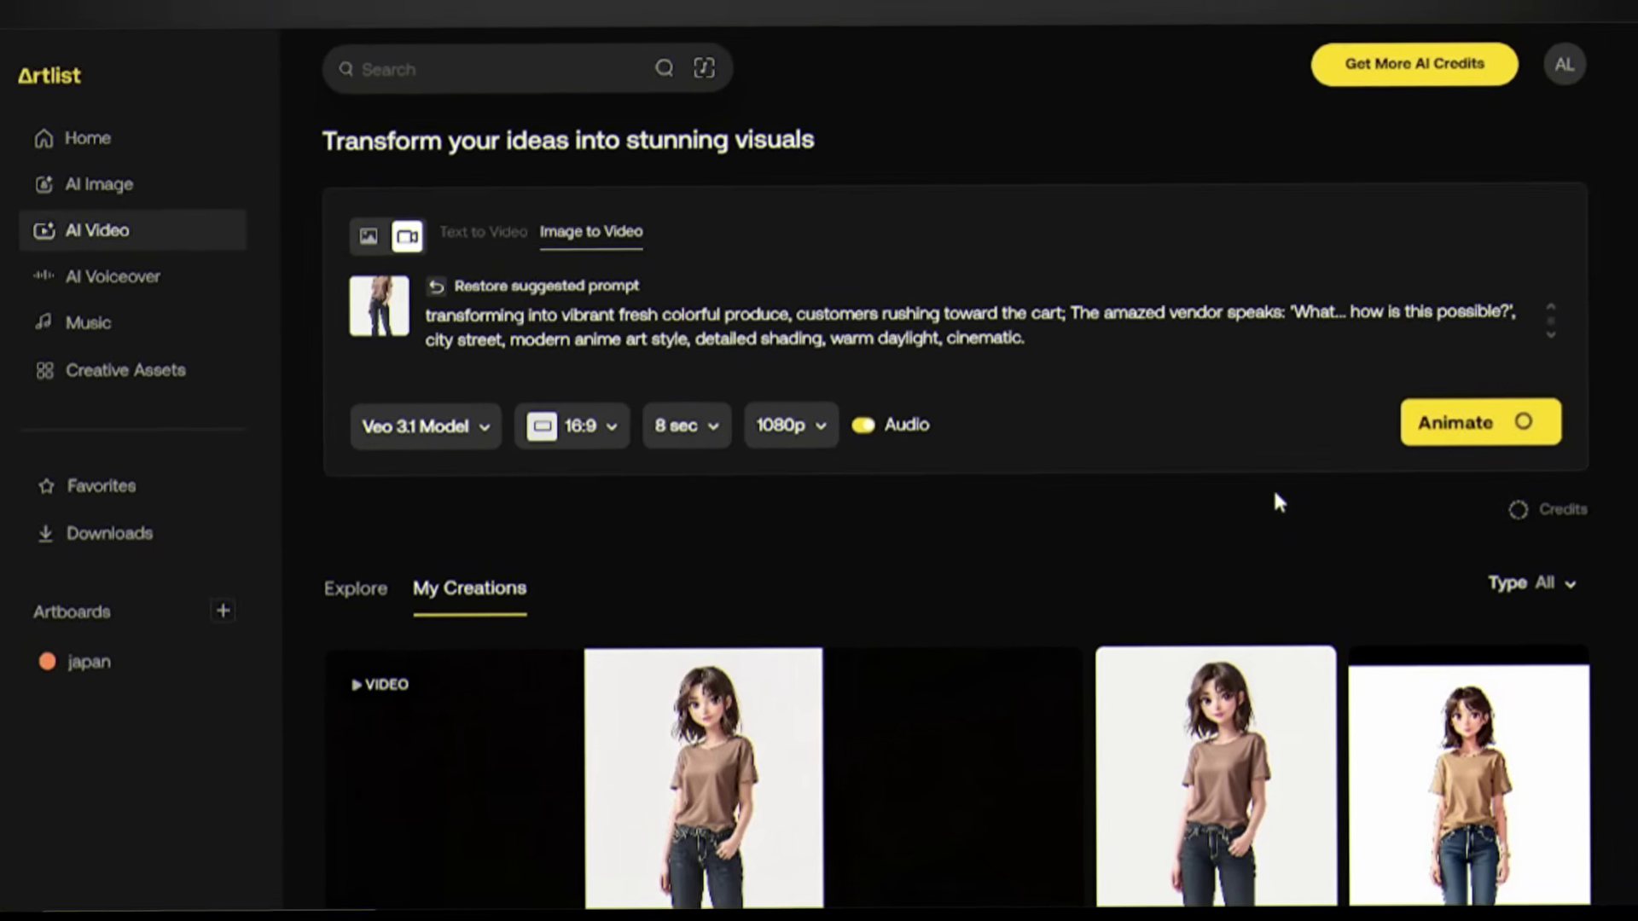
{"action": "scroll", "coordinate": [813, 345], "scroll_direction": "up", "scroll_amount": 5}
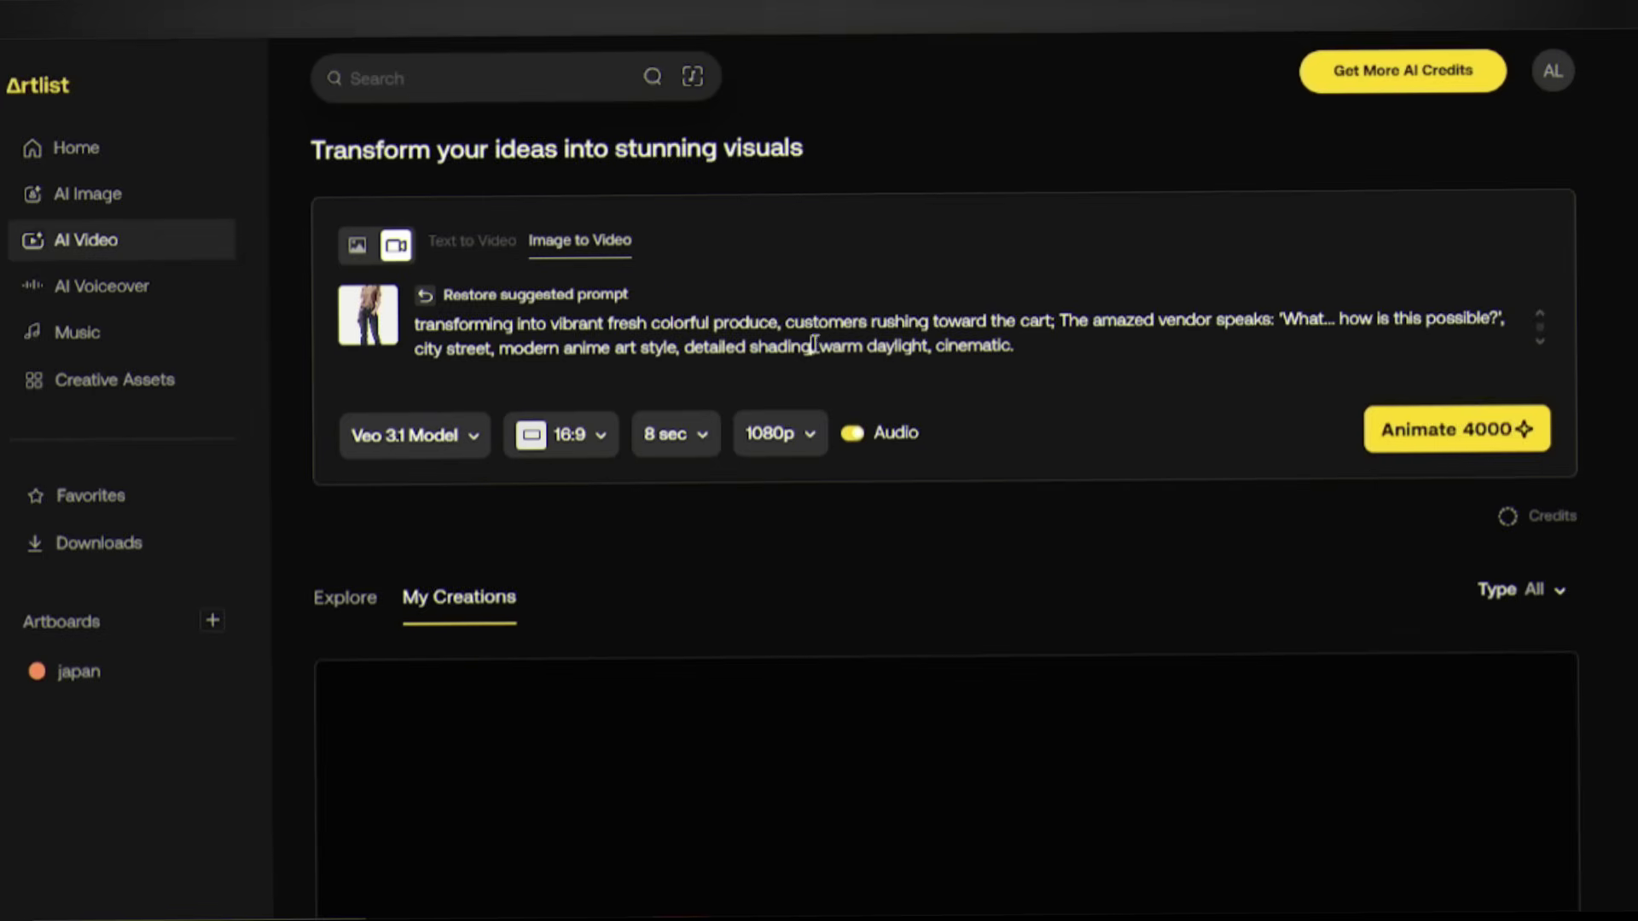
Step: Replace the prompt with the hospital-healing scene and start animating that clip too
{"action": "left_click", "coordinate": [939, 360]}
{"action": "key", "text": "ctrl+a"}
{"action": "key", "text": "BackSpace"}
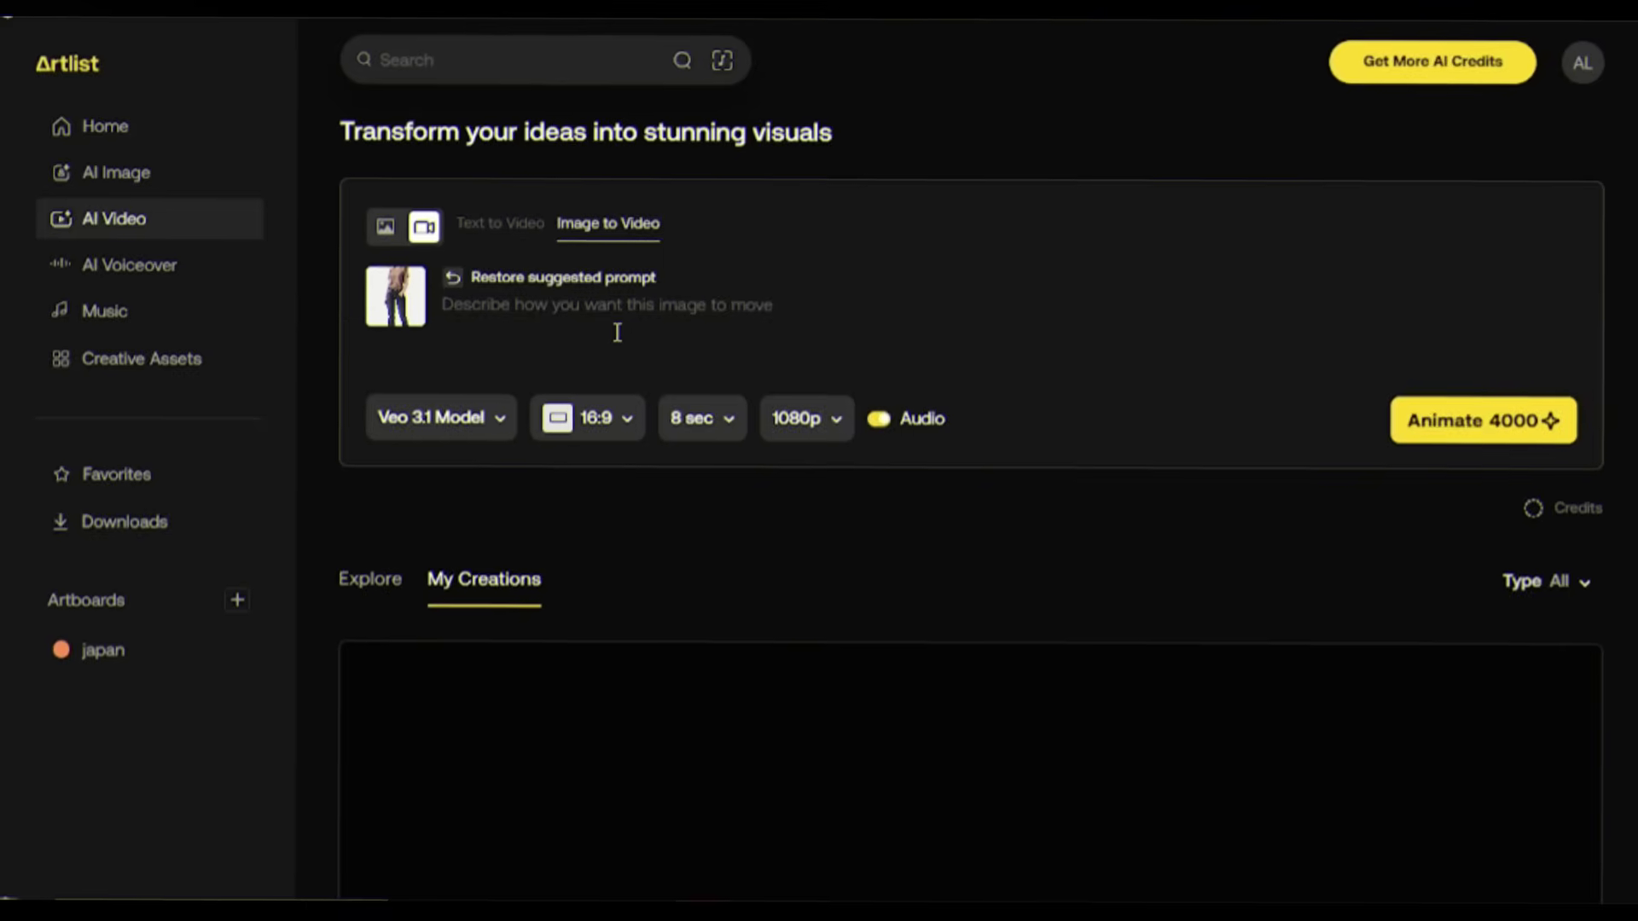
{"action": "key", "text": "ctrl+v"}
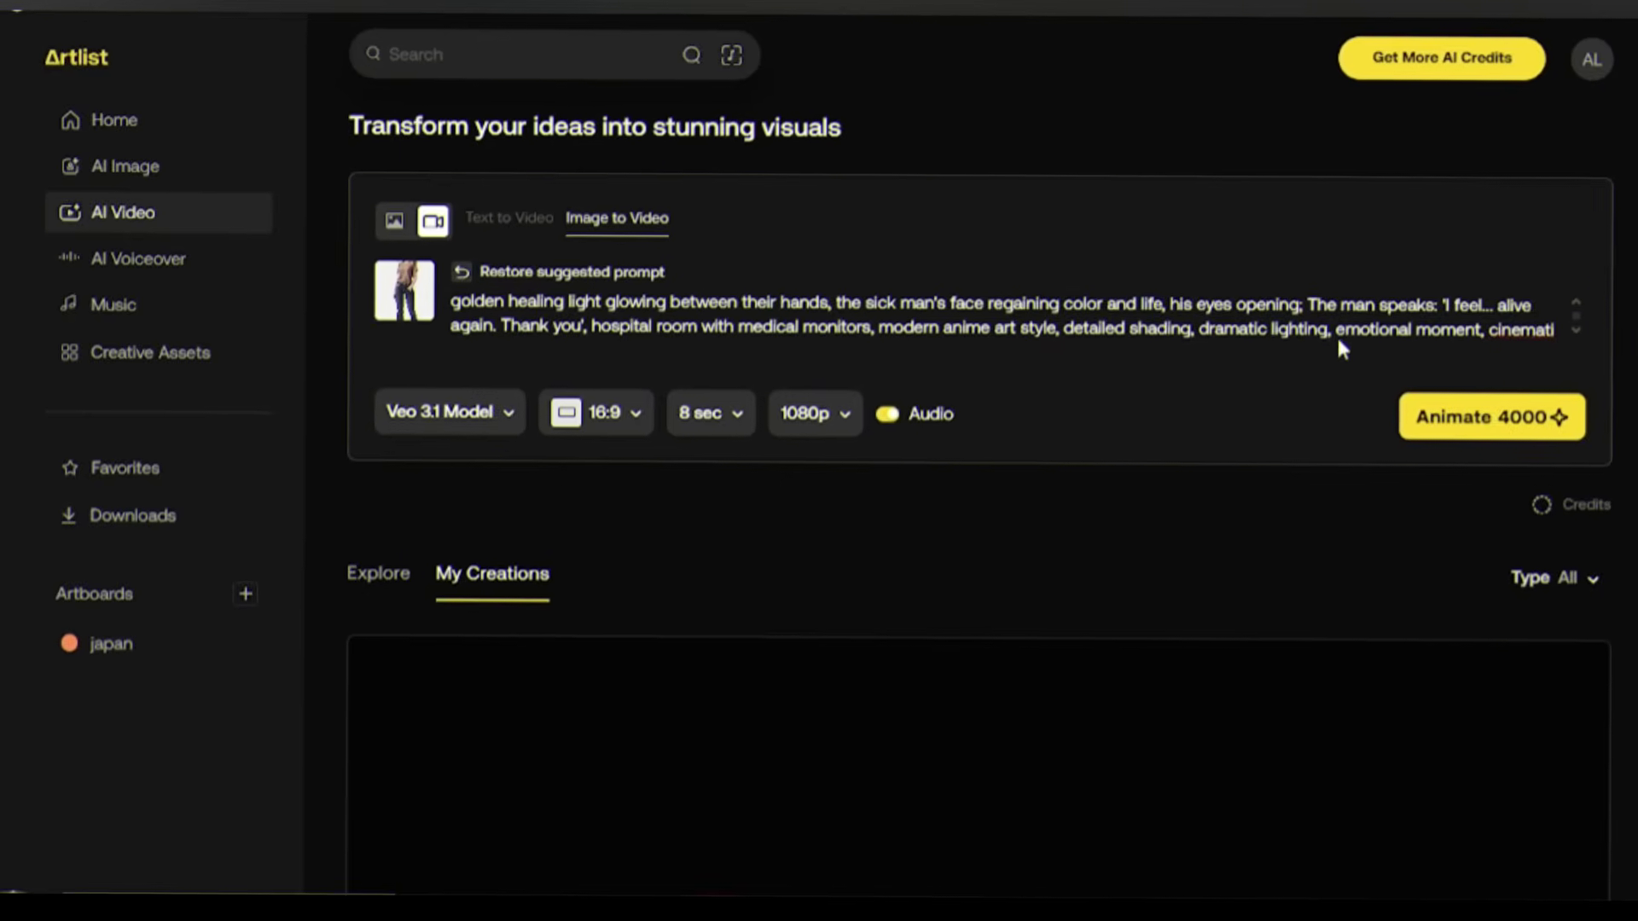
{"action": "left_click", "coordinate": [1491, 416]}
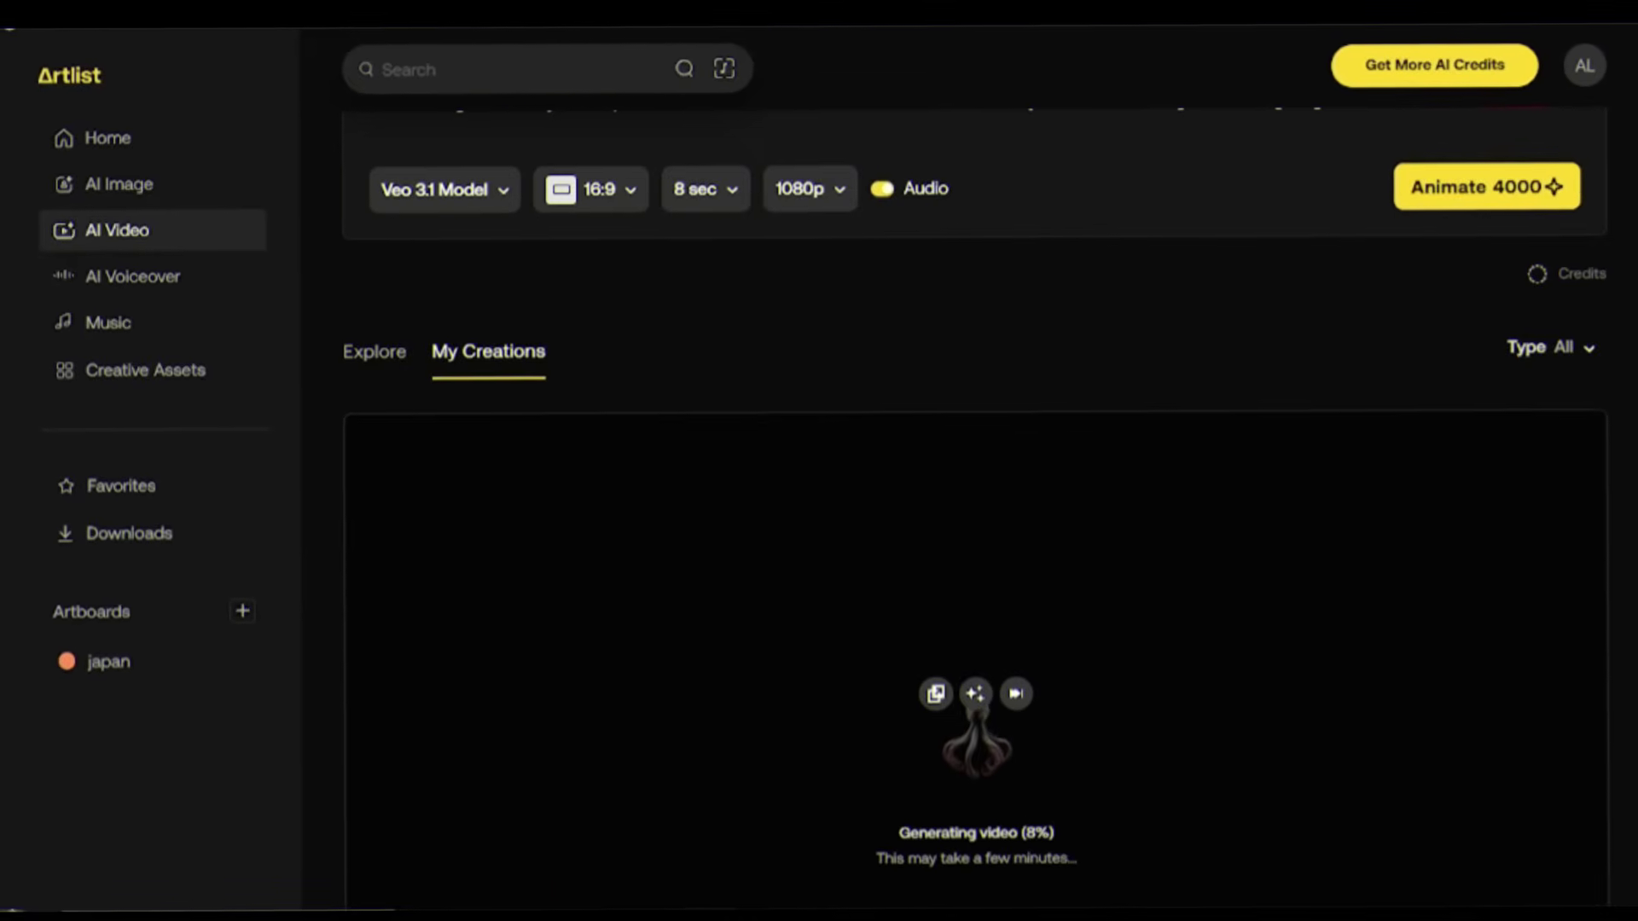
{"action": "scroll", "coordinate": [976, 512], "scroll_direction": "up", "scroll_amount": 3}
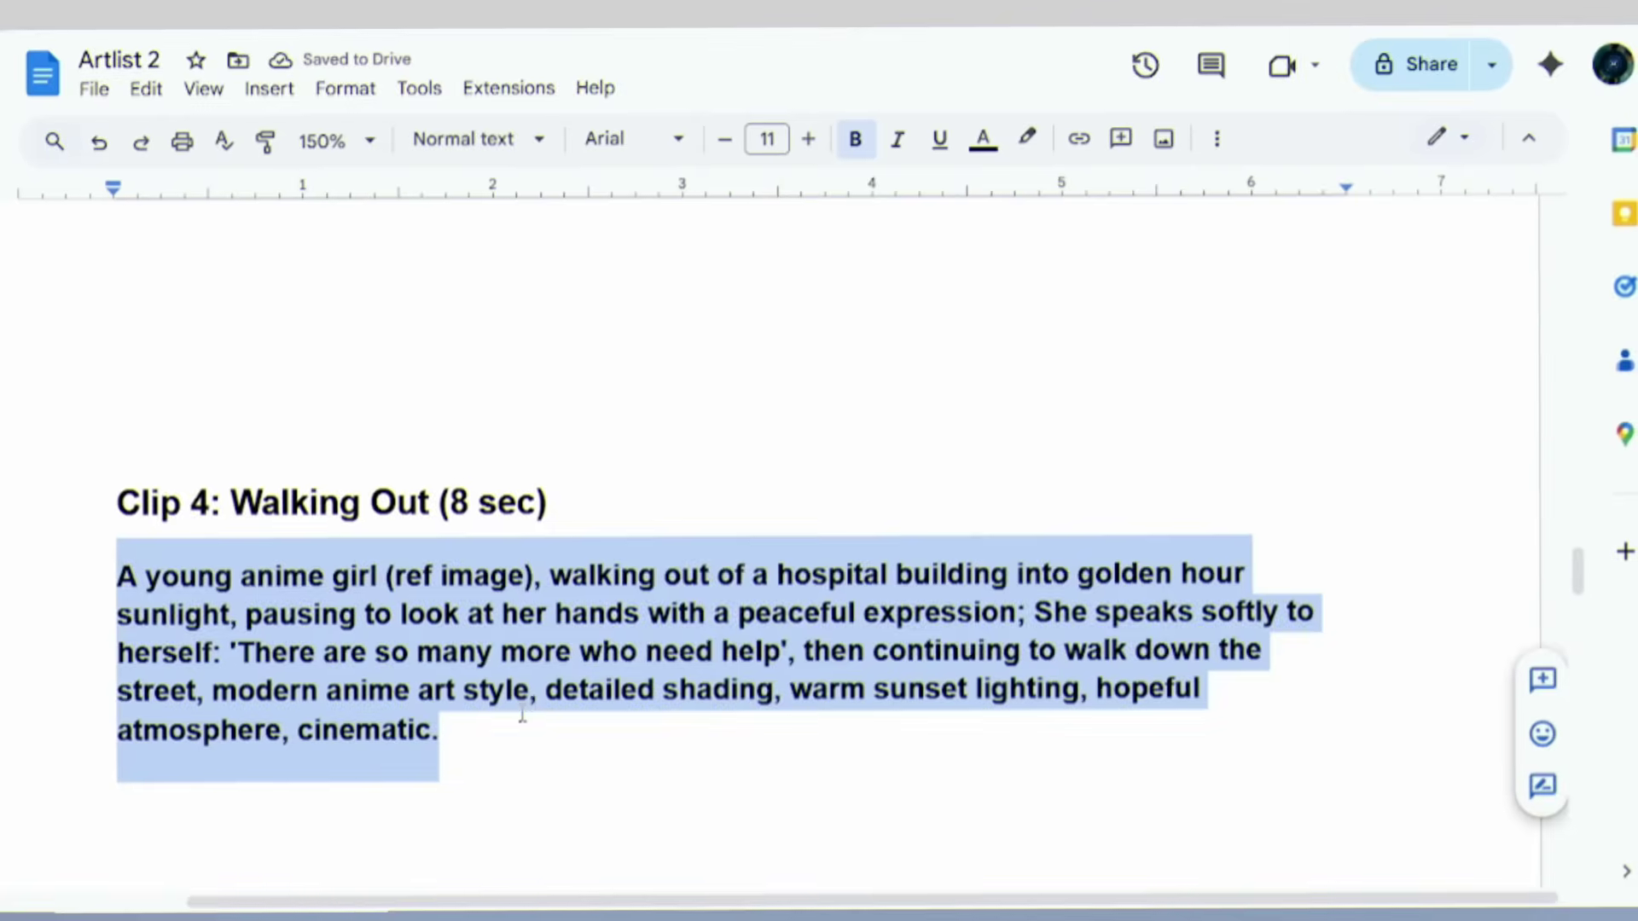
{"action": "left_click", "coordinate": [515, 692]}
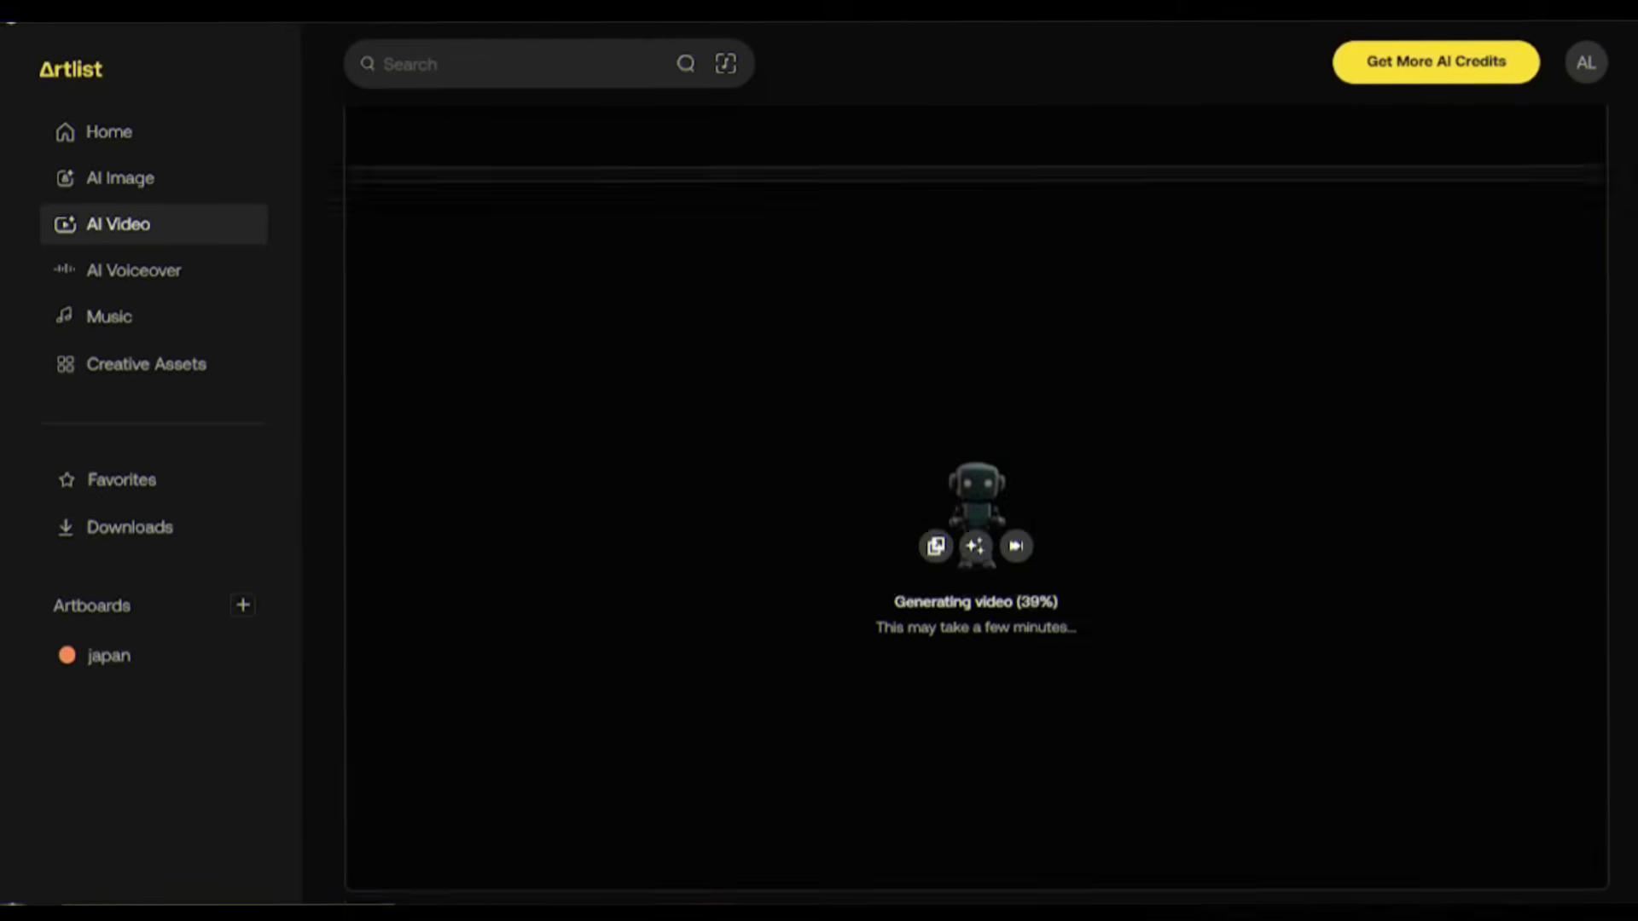
{"action": "scroll", "coordinate": [1087, 493], "scroll_direction": "down", "scroll_amount": 10}
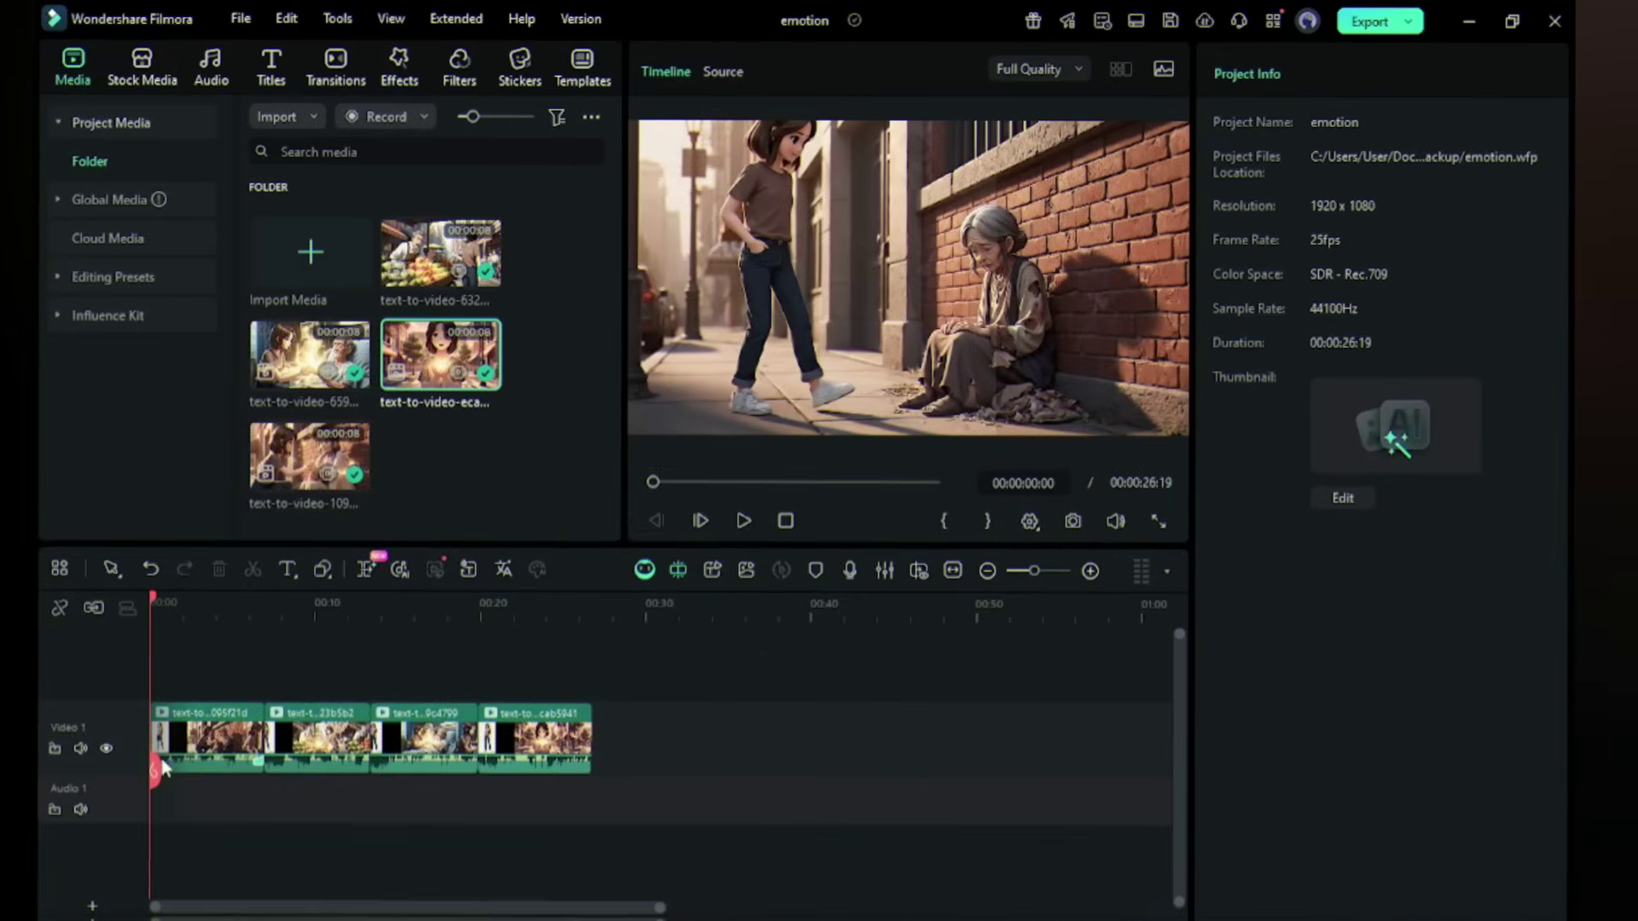
Step: Play the Filmora timeline and scrub through the four story clips
{"action": "key", "text": "space"}
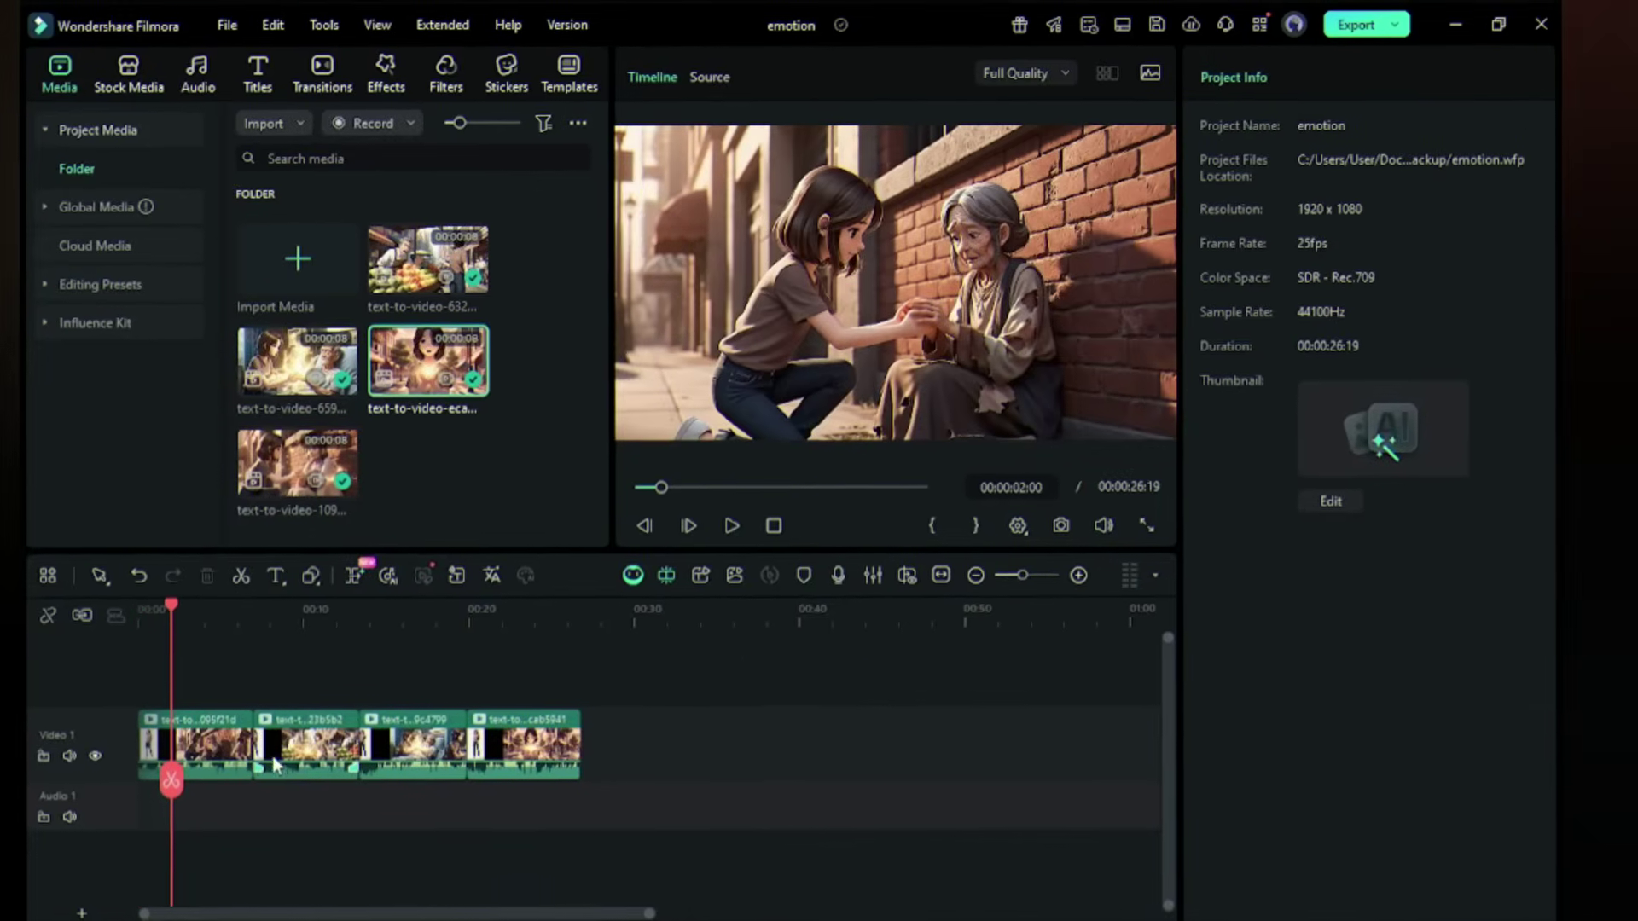
{"action": "mouse_move", "coordinate": [267, 779]}
{"action": "left_mouse_down"}
{"action": "mouse_move", "coordinate": [302, 771]}
{"action": "mouse_move", "coordinate": [242, 768]}
{"action": "left_mouse_up"}
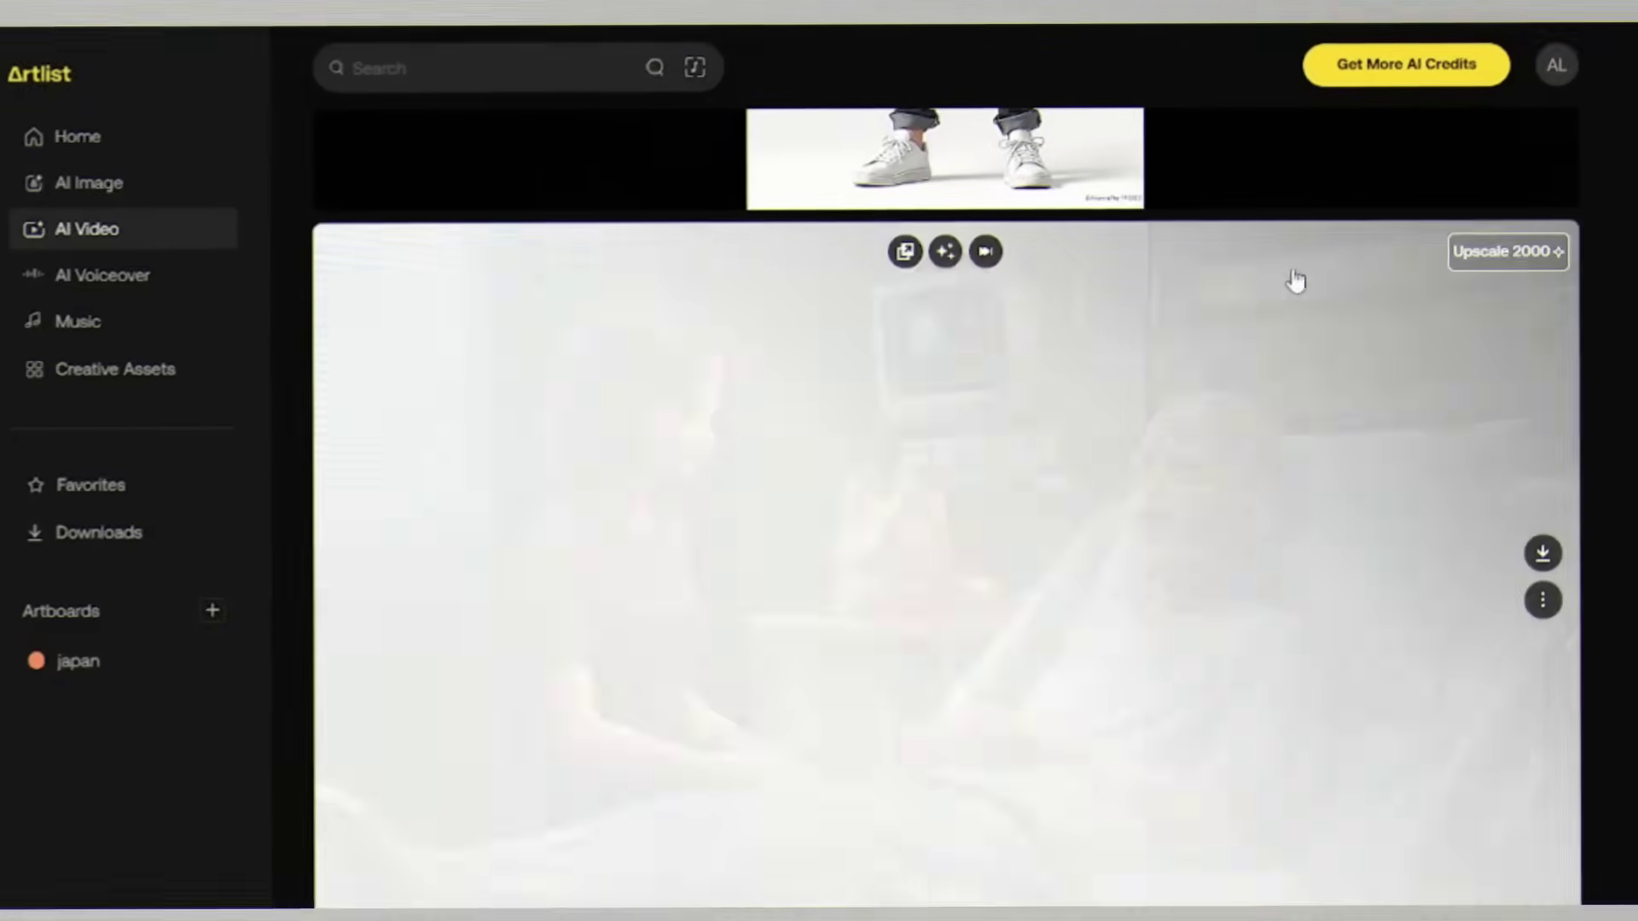
{"action": "scroll", "coordinate": [1294, 281], "scroll_direction": "up", "scroll_amount": 1}
{"action": "scroll", "coordinate": [1368, 220], "scroll_direction": "up", "scroll_amount": 6}
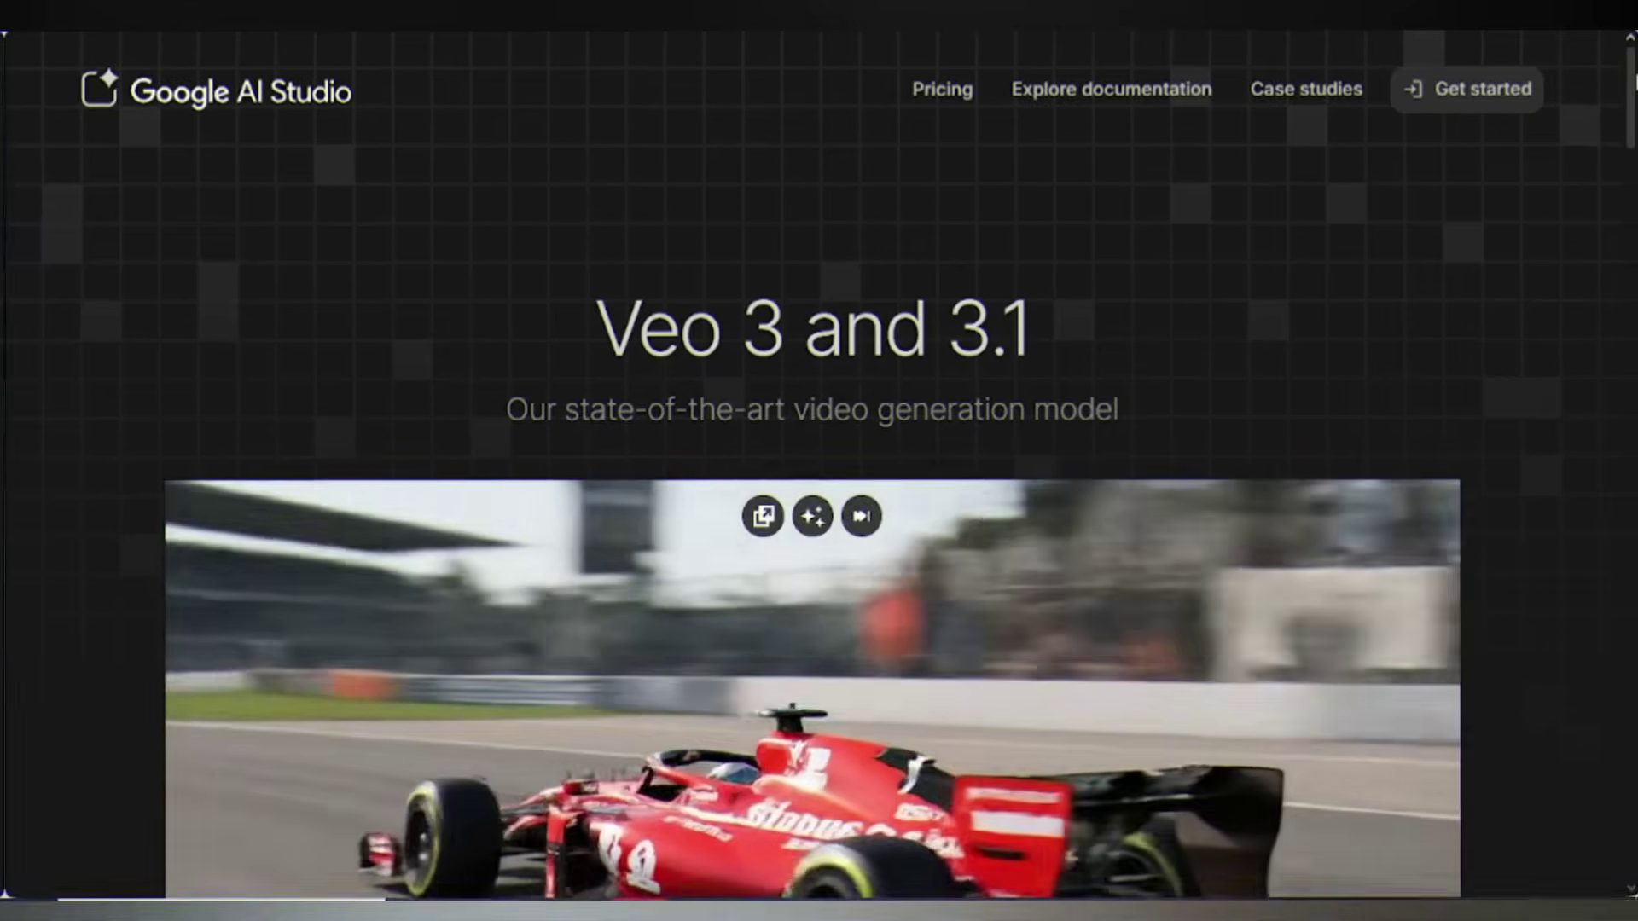
Step: Scroll the Veo 3 and 3.1 page down past the hero video to the description
{"action": "left_click_drag", "start_coordinate": [1627, 76], "coordinate": [1602, 360]}
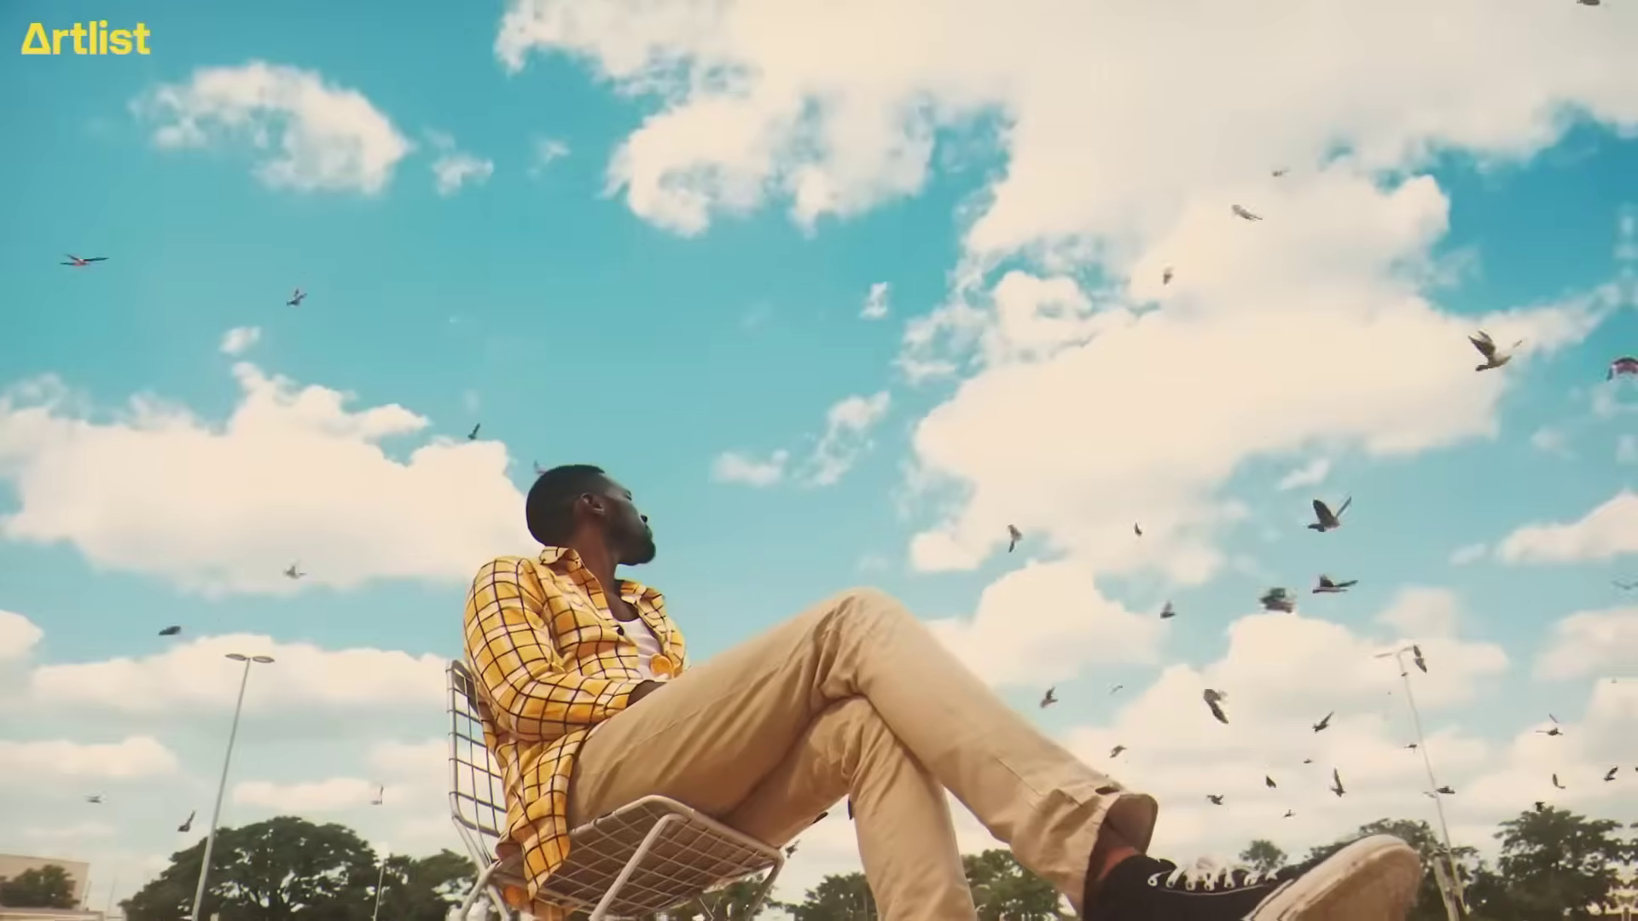